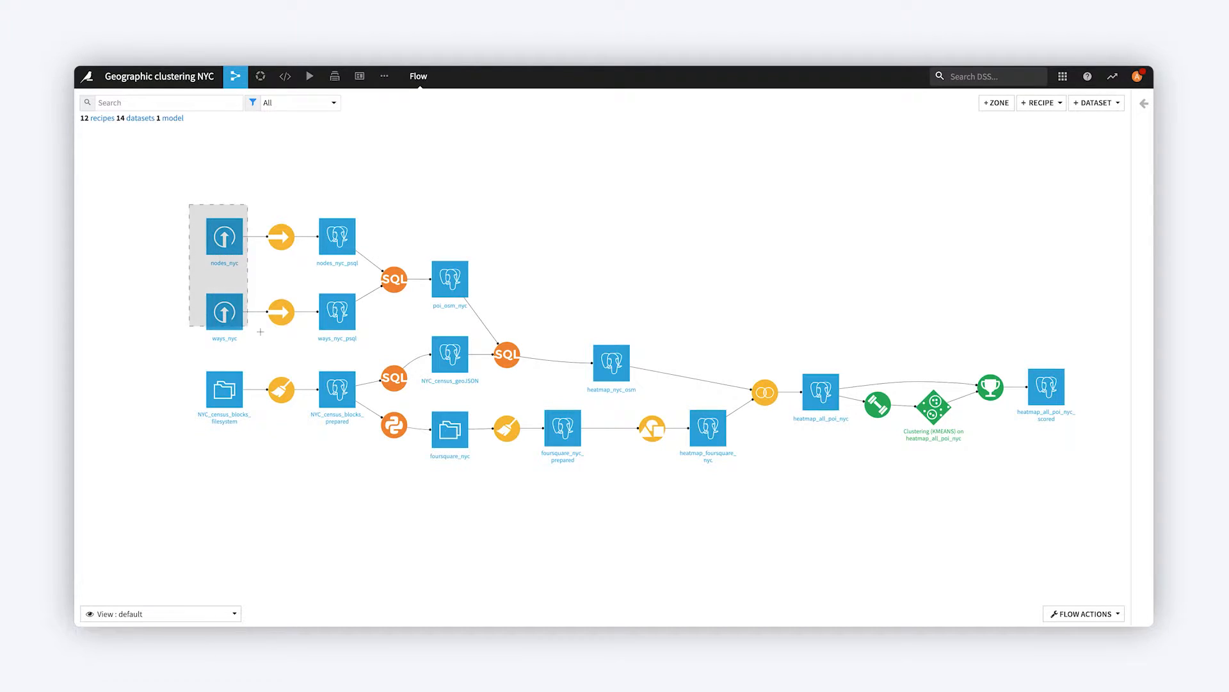
# Create an orange Points of Interest zone from the selected nodes and ways pipeline items.
pyautogui.moveTo(189, 204); pyautogui.dragTo(496, 338)
pyautogui.rightClick(454, 281)
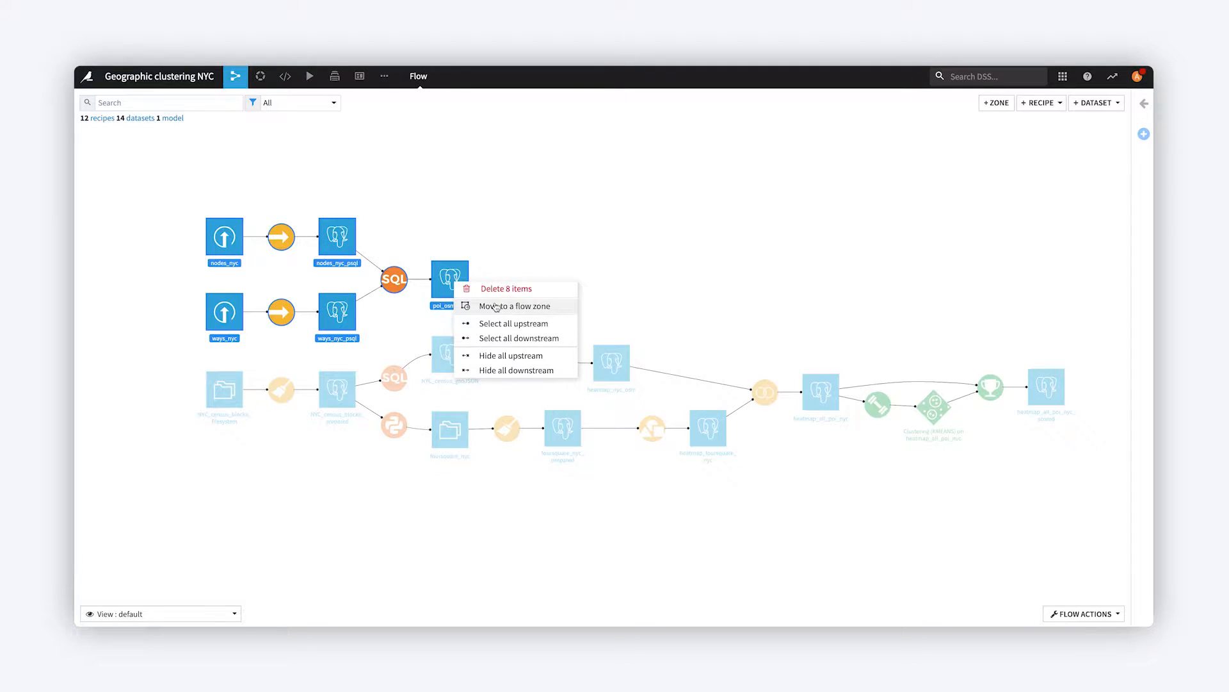
pyautogui.click(494, 302)
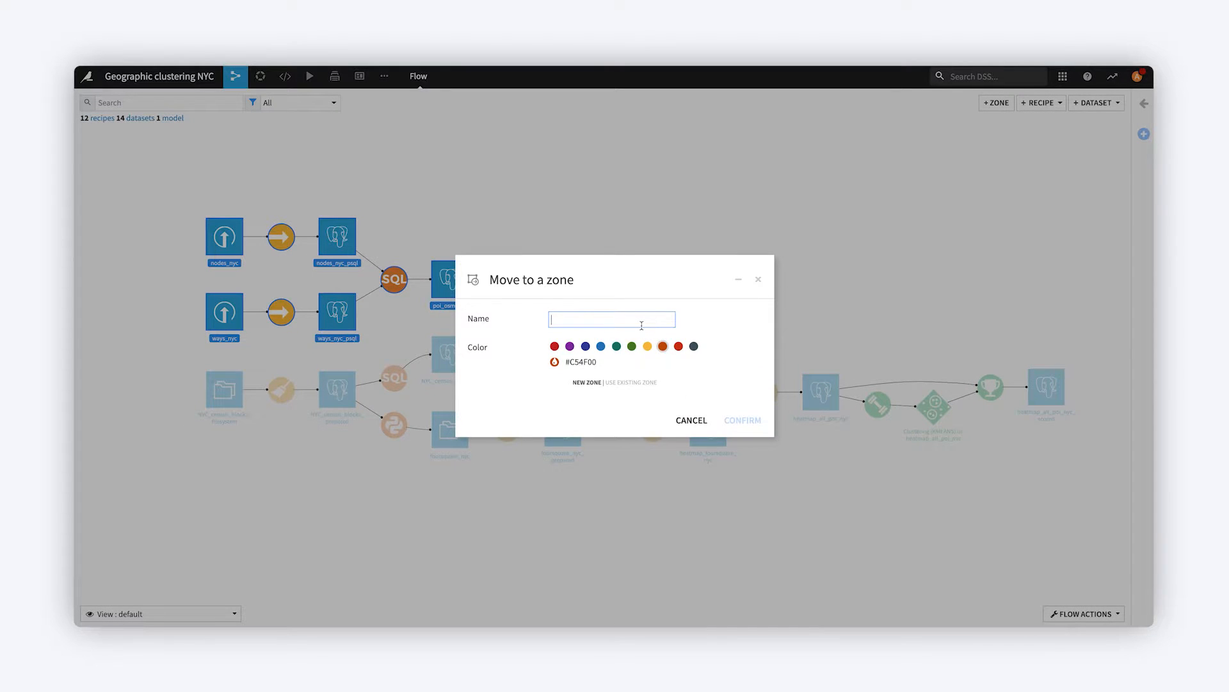
pyautogui.write('Points of')
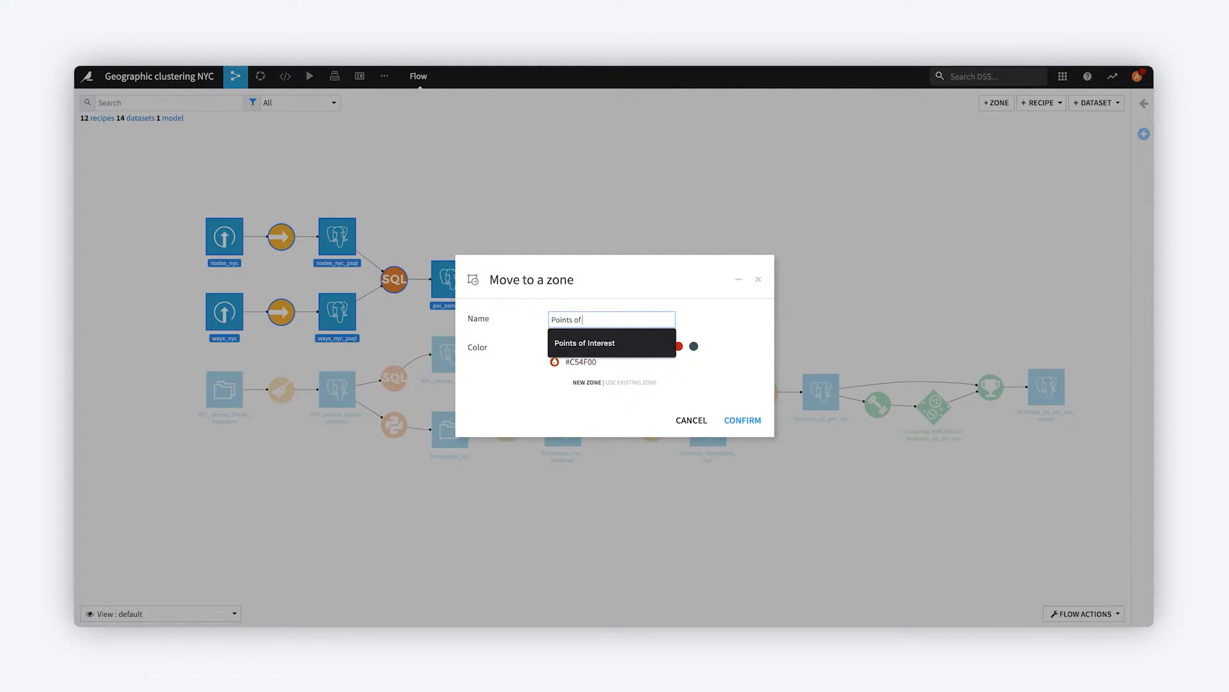
pyautogui.press('Down')
pyautogui.press('Return')
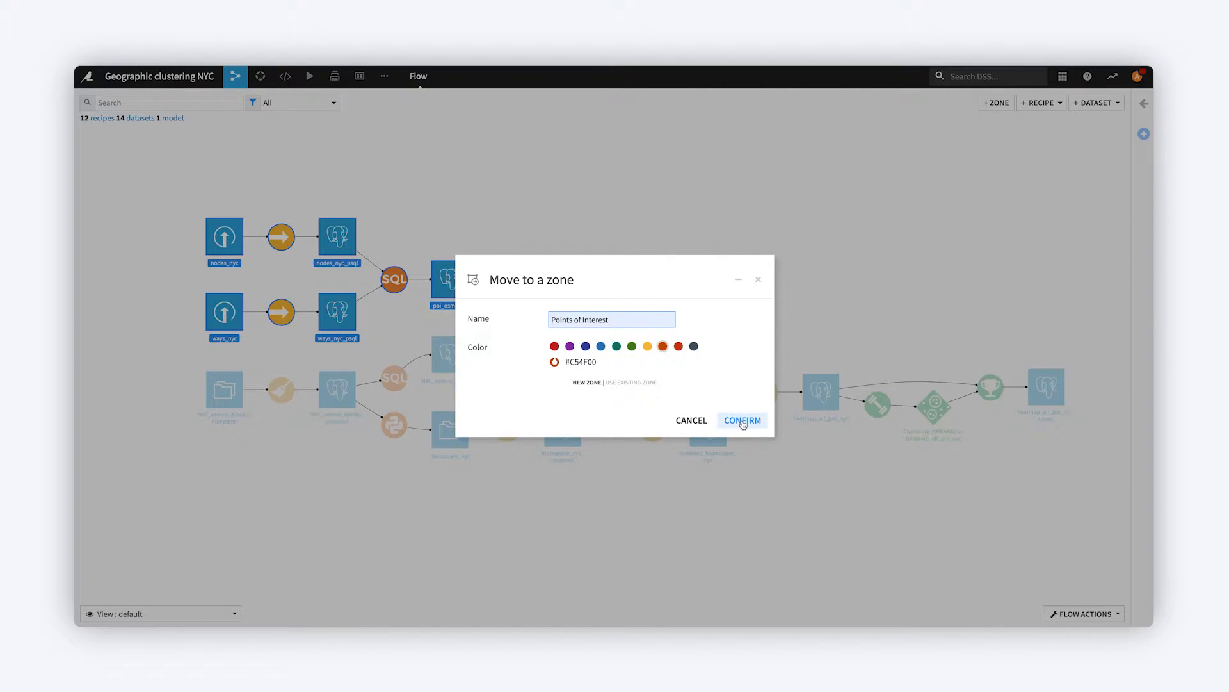
pyautogui.click(744, 420)
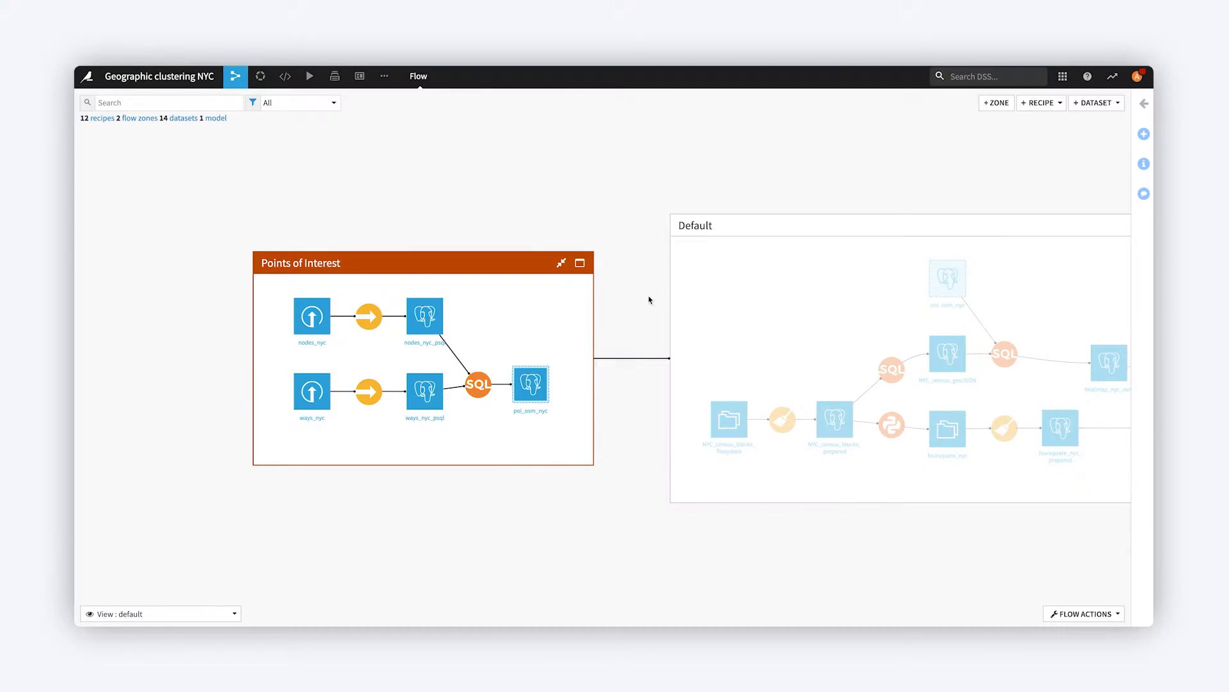
pyautogui.click(636, 327)
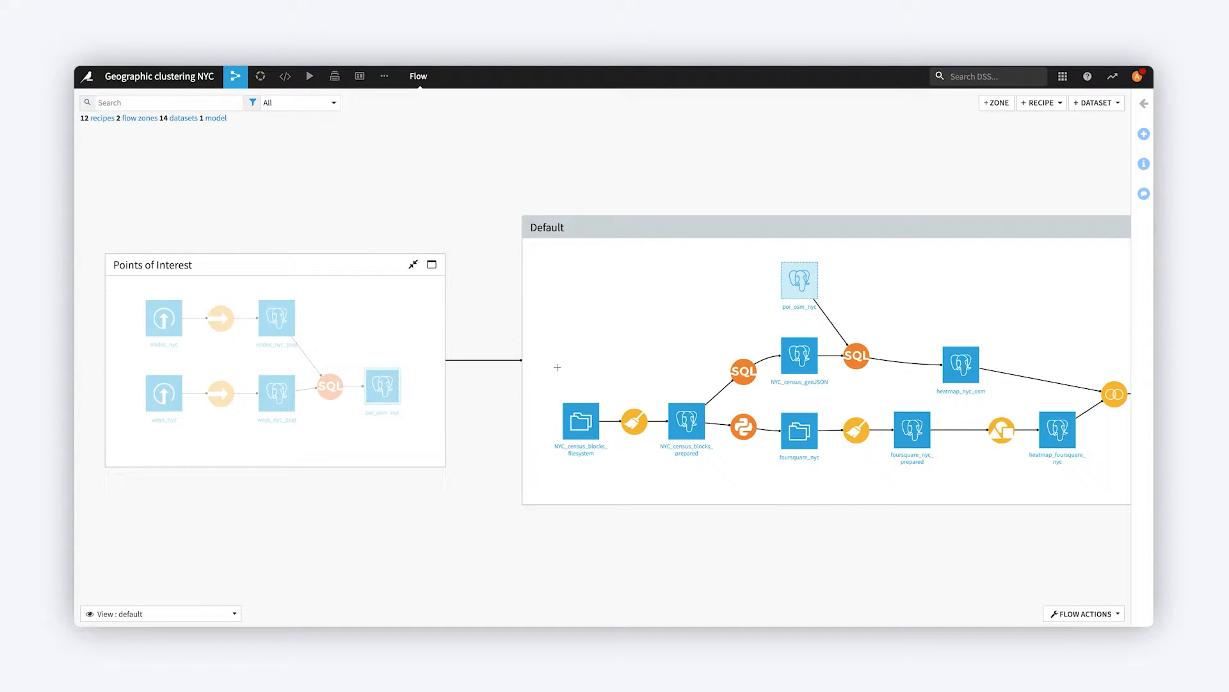
# Create a blue Census Data zone holding the selected census blocks datasets and recipes.
pyautogui.moveTo(548, 340); pyautogui.dragTo(830, 475)
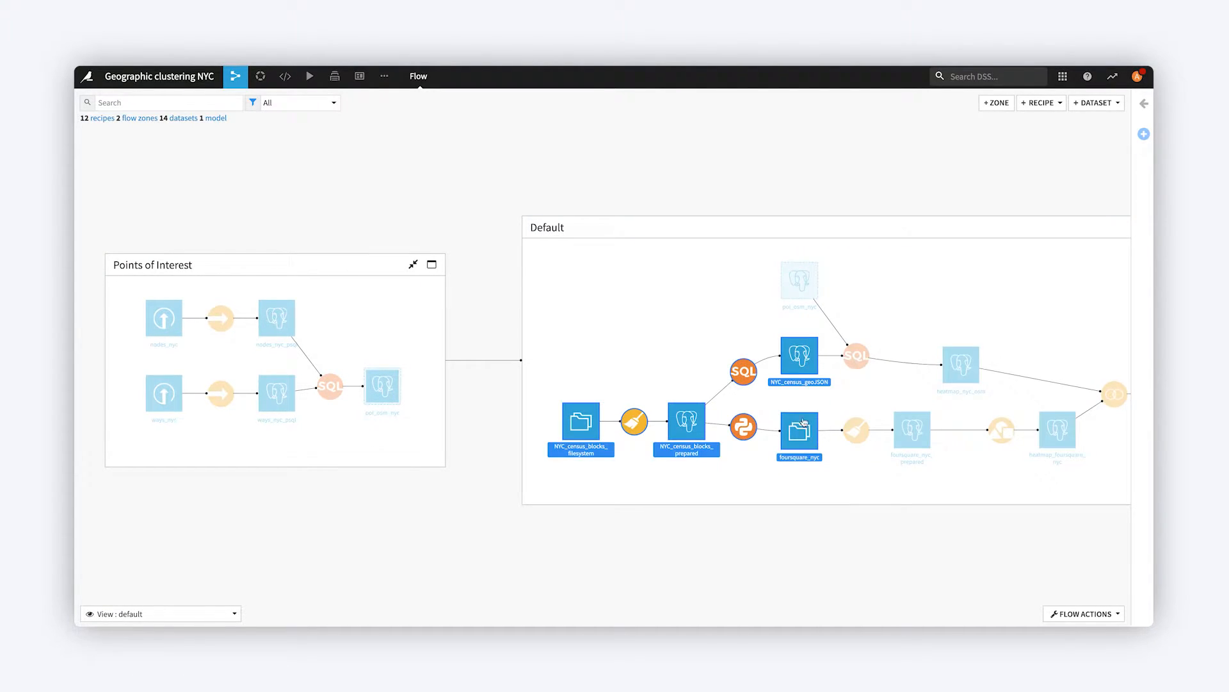
pyautogui.rightClick(799, 363)
pyautogui.click(767, 292)
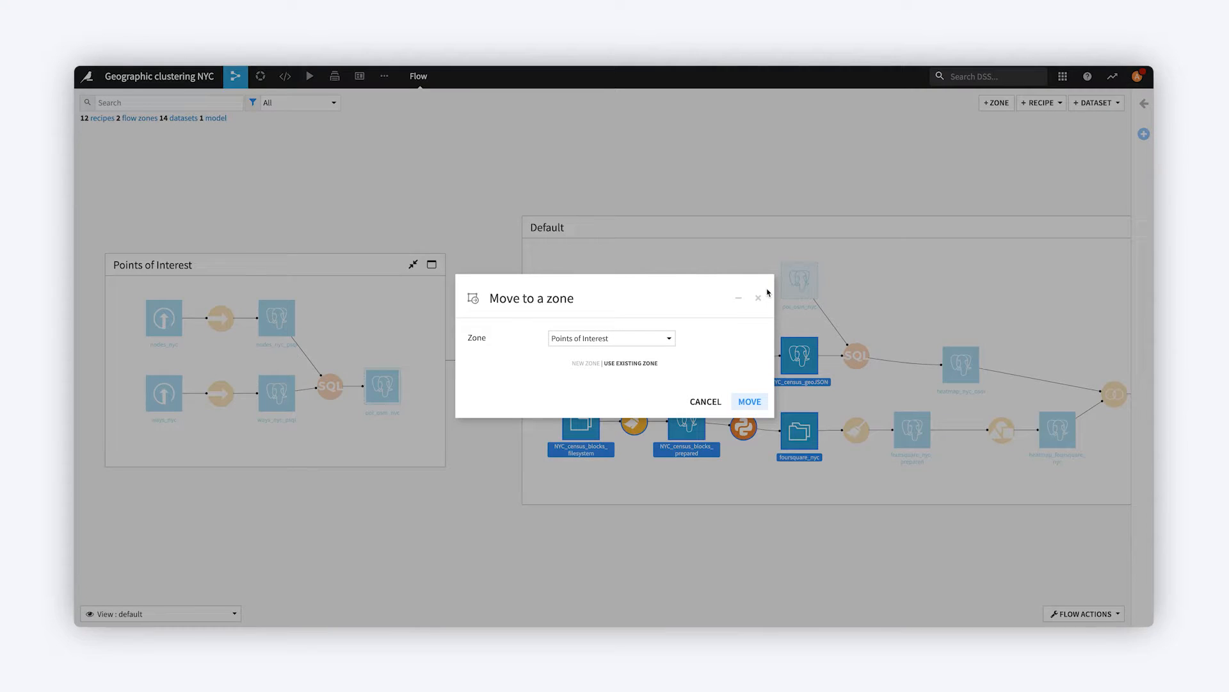
pyautogui.click(586, 363)
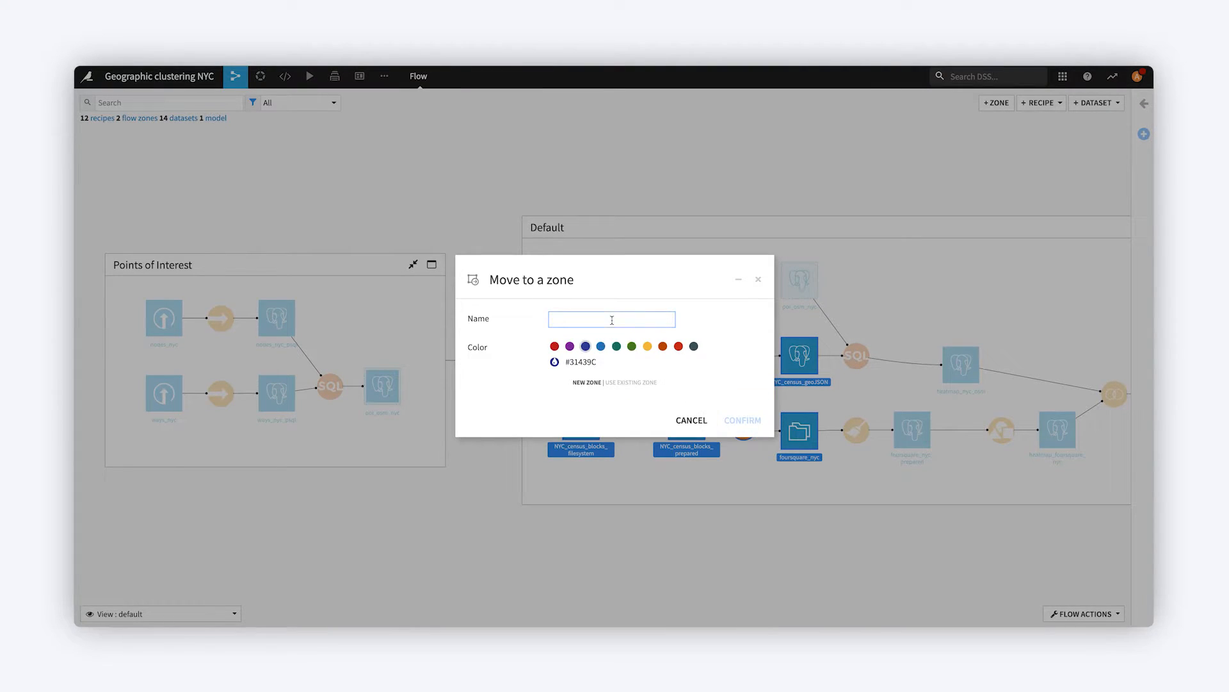
pyautogui.write('Census Data')
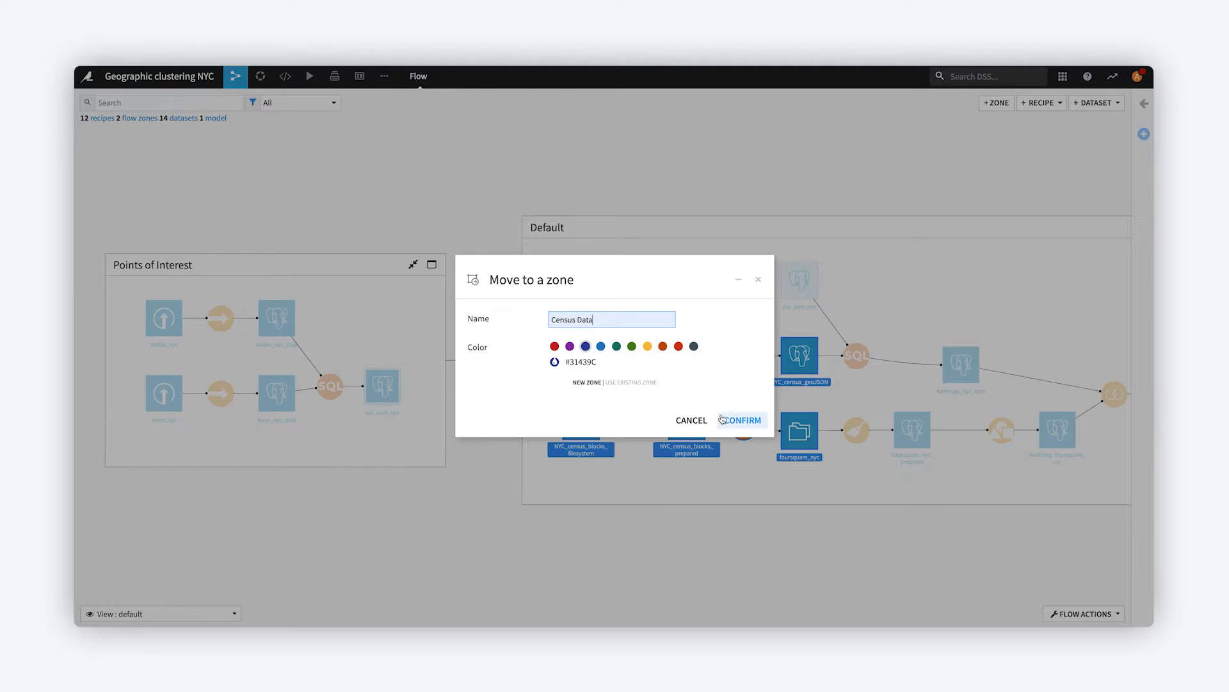
pyautogui.click(723, 420)
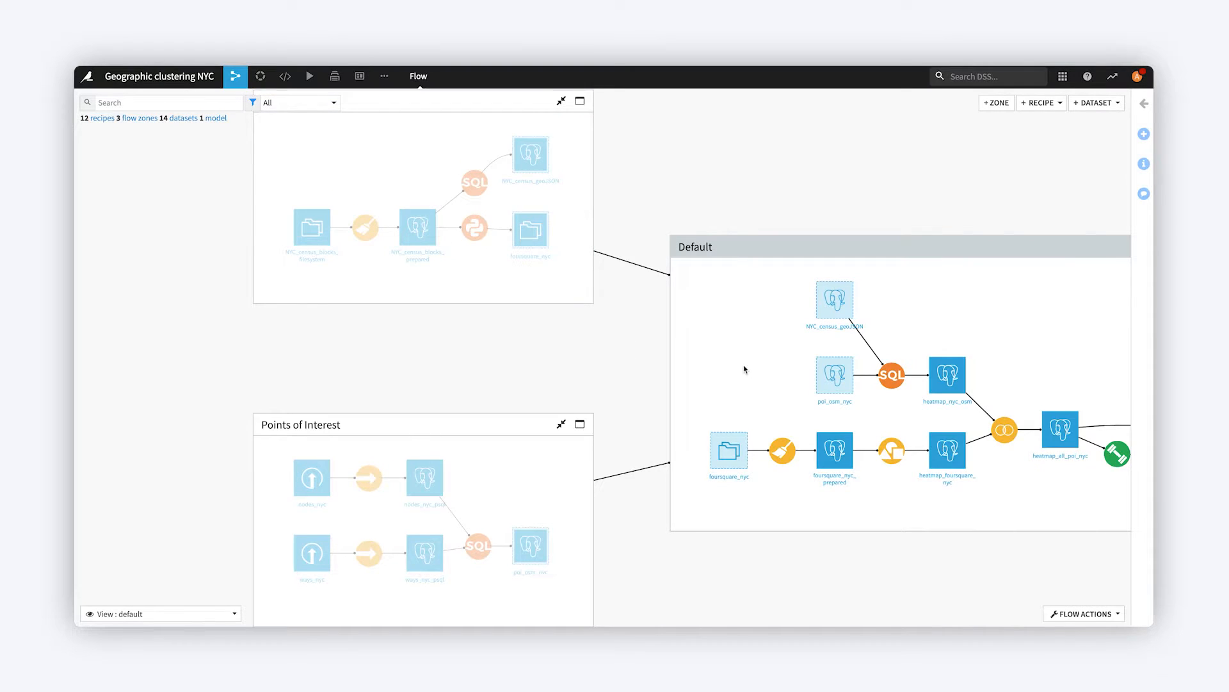
pyautogui.moveTo(745, 369); pyautogui.dragTo(620, 355)
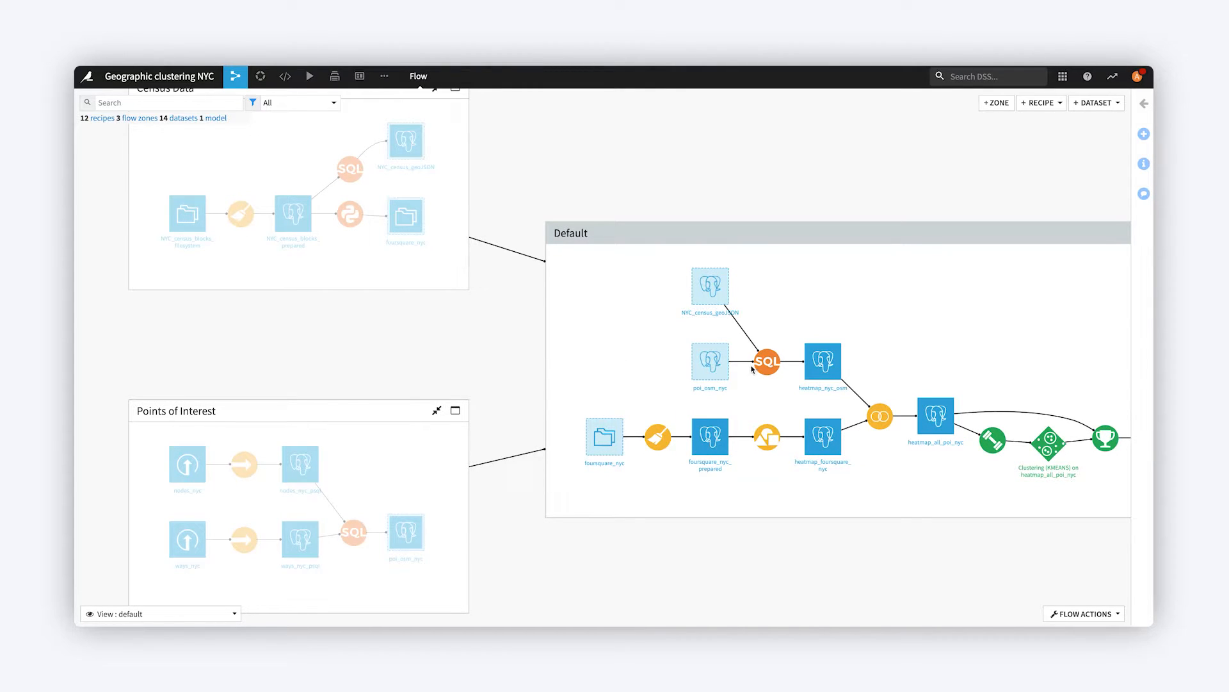
# Create a green Merge sources zone from foursquare_nyc_prepared, heatmap_nyc_osm and heatmap_all_poi_nyc with their recipes.
pyautogui.moveTo(640, 403); pyautogui.dragTo(856, 471)
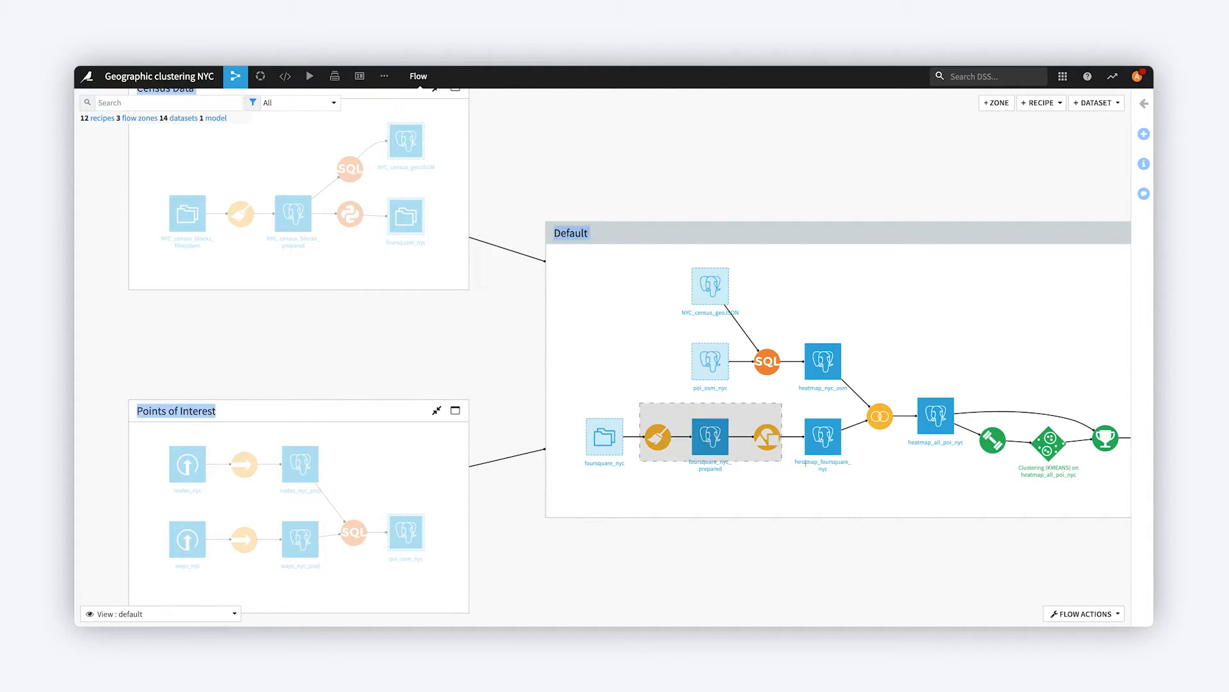
pyautogui.keyDown('ctrl'); pyautogui.click(823, 362); pyautogui.keyUp('ctrl')
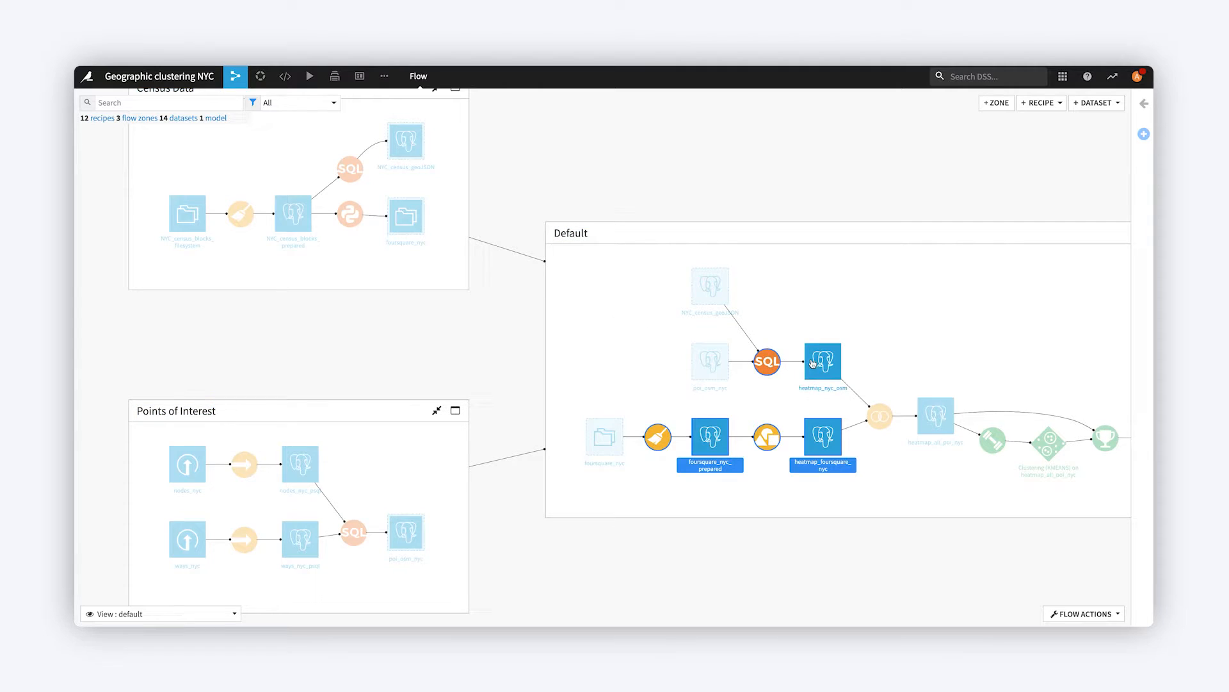
pyautogui.keyDown('ctrl'); pyautogui.click(937, 418); pyautogui.keyUp('ctrl')
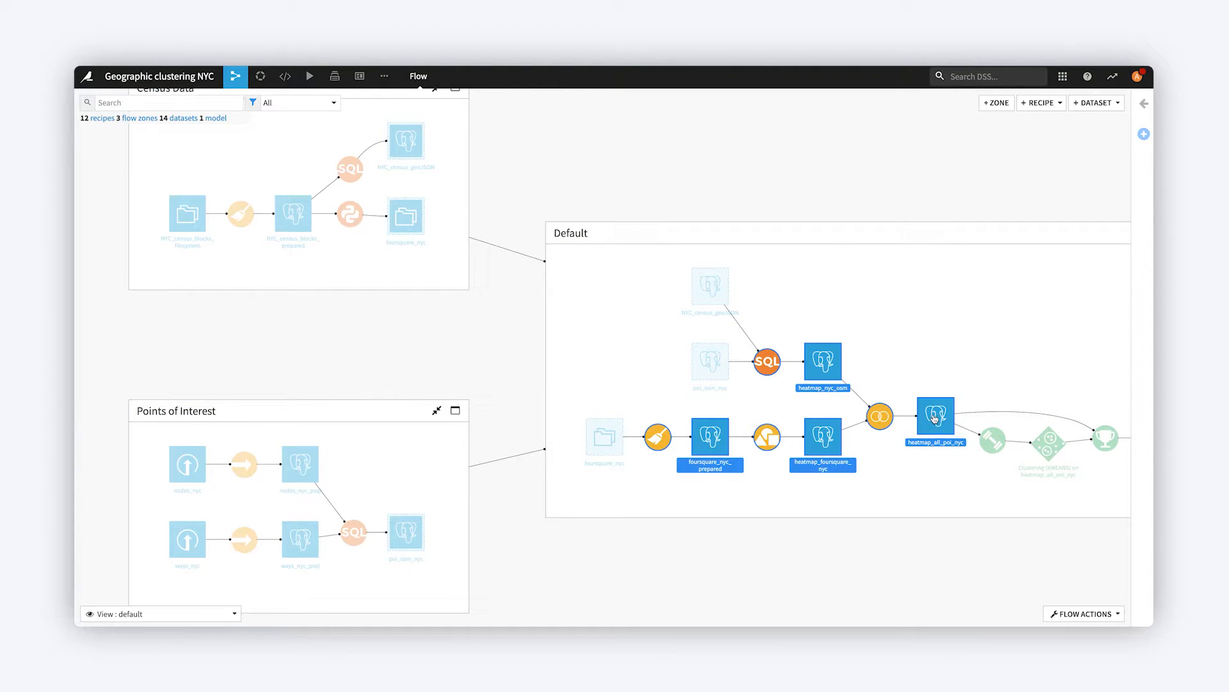
pyautogui.rightClick(936, 420)
pyautogui.click(883, 344)
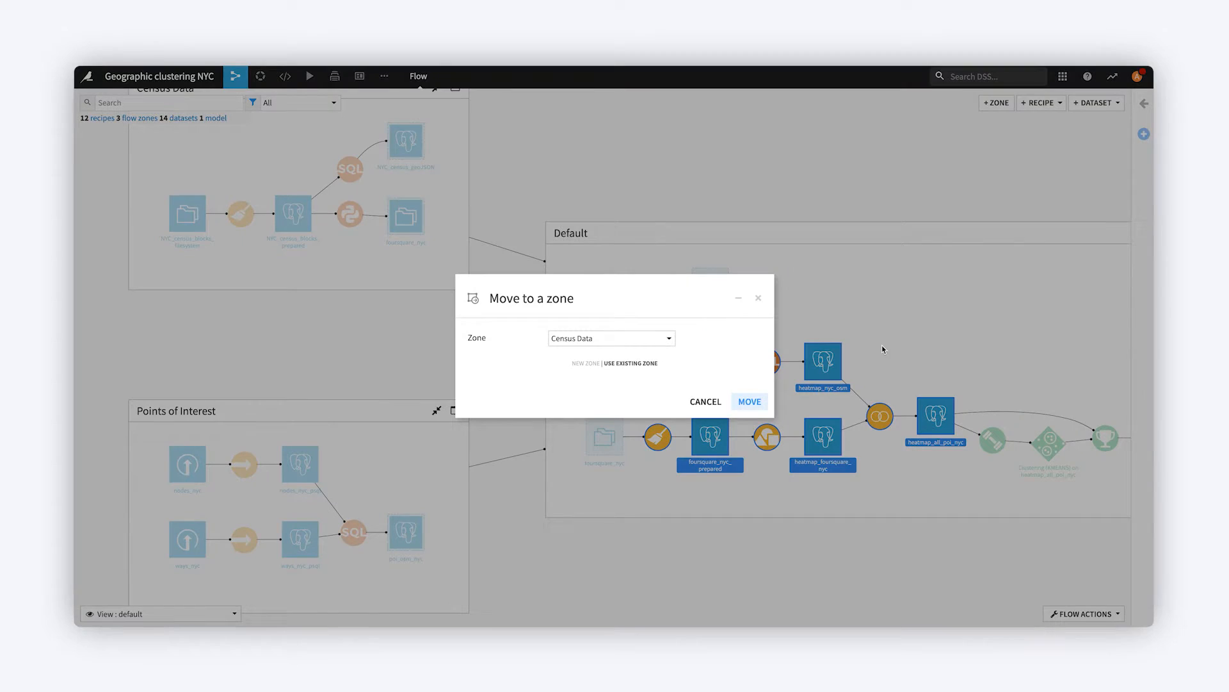
pyautogui.click(588, 361)
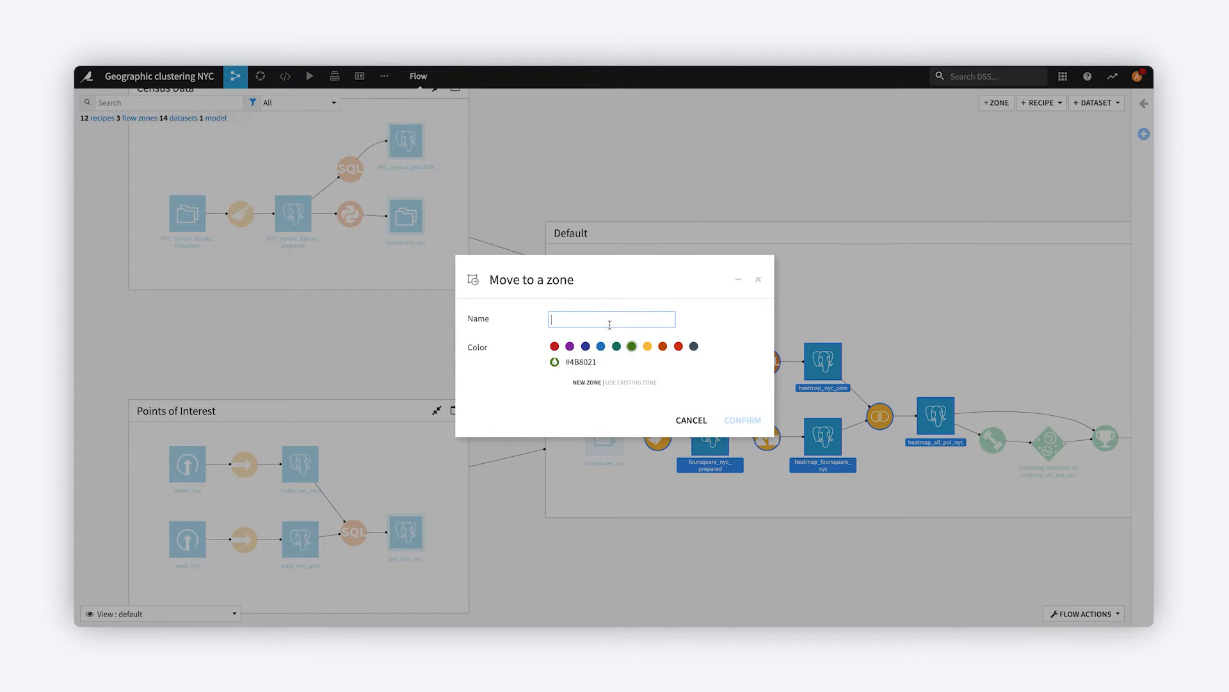
pyautogui.write('Merge sources')
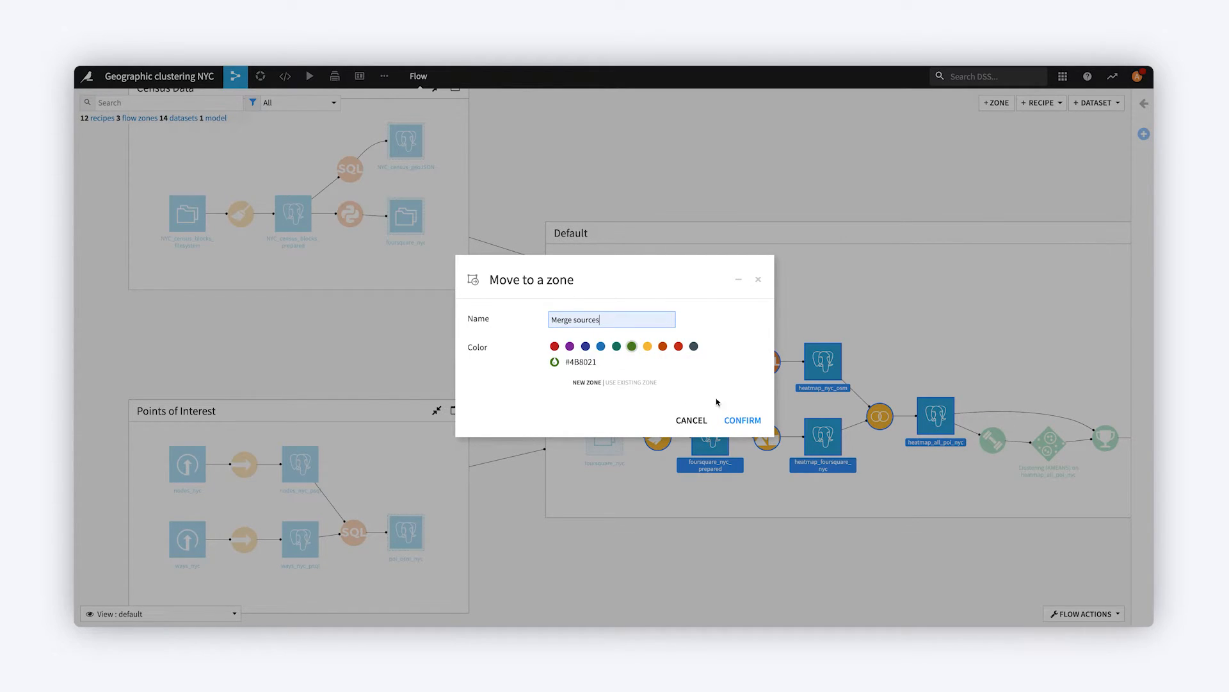
pyautogui.click(743, 420)
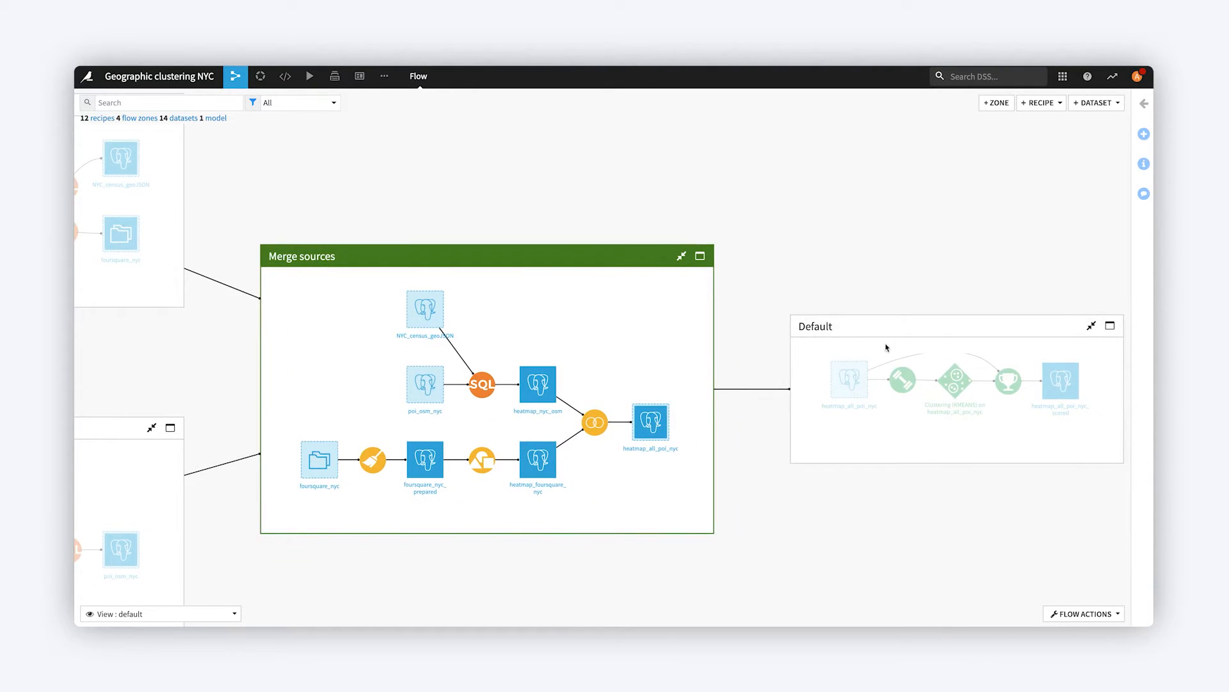
pyautogui.rightClick(831, 330)
pyautogui.click(901, 338)
pyautogui.hotkey('ctrl', 'a')
pyautogui.write('M')
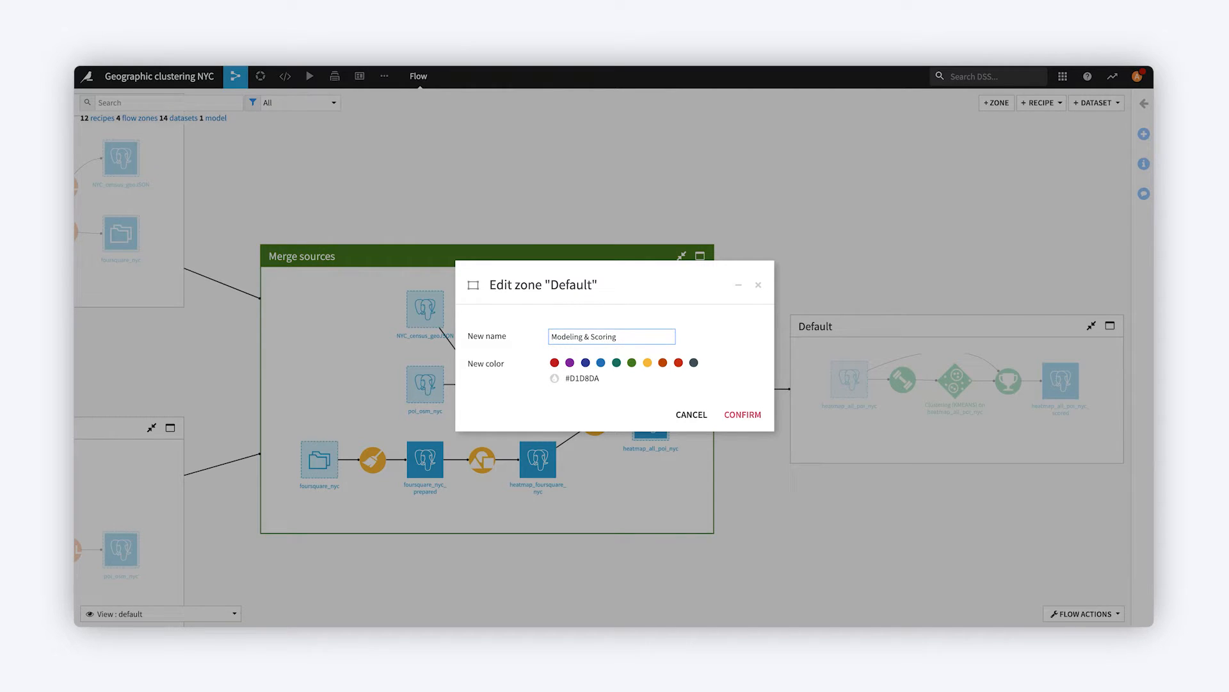
pyautogui.click(743, 415)
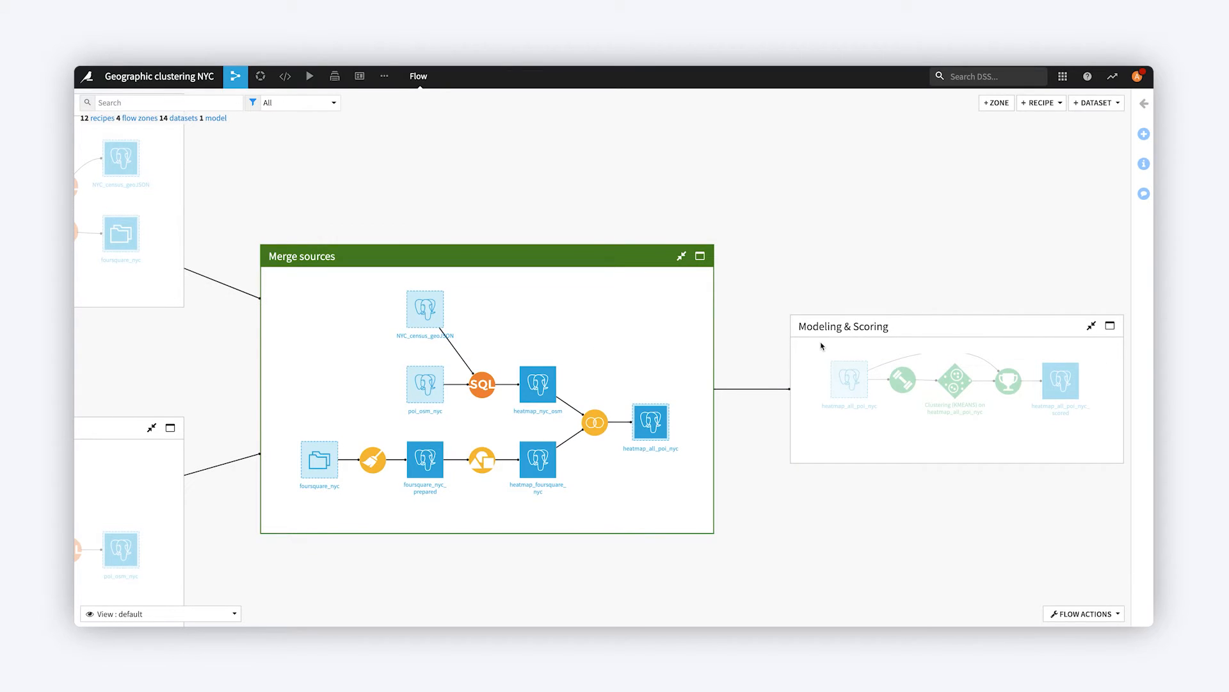
pyautogui.moveTo(617, 329); pyautogui.dragTo(778, 302)
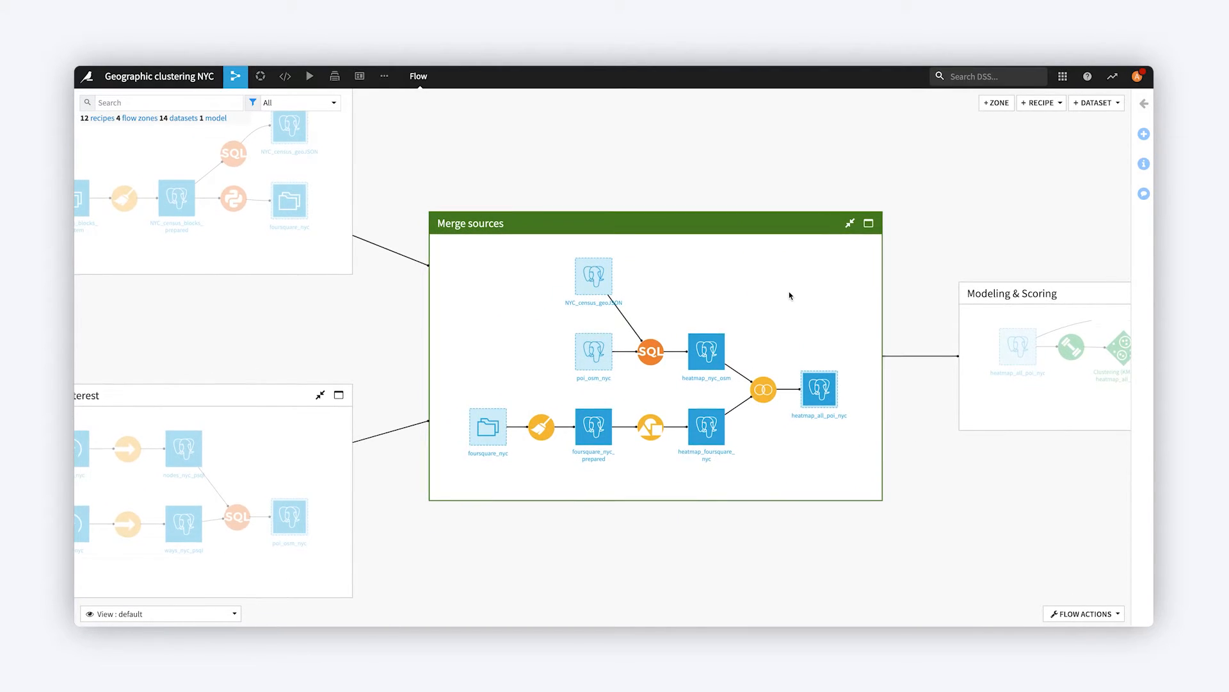
# Move the foursquare cleaning recipe, prepared dataset and heatmap_foursquare_nyc into the Census Data zone.
pyautogui.click(555, 416)
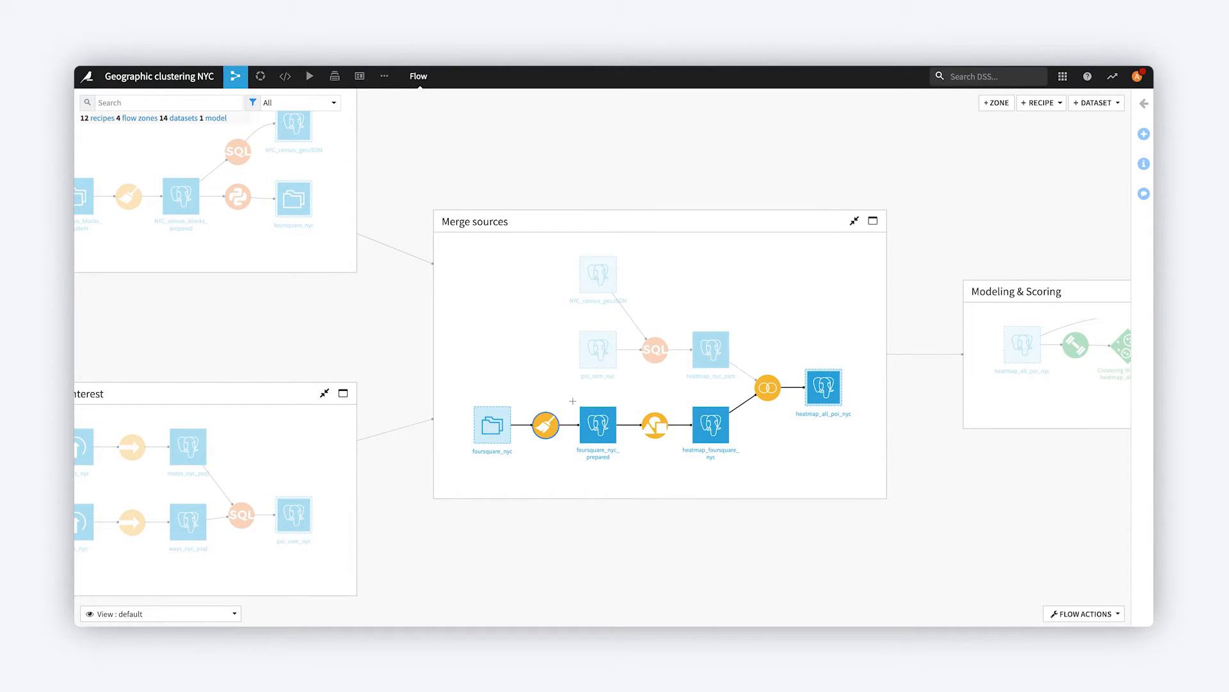
pyautogui.moveTo(572, 400); pyautogui.dragTo(737, 450)
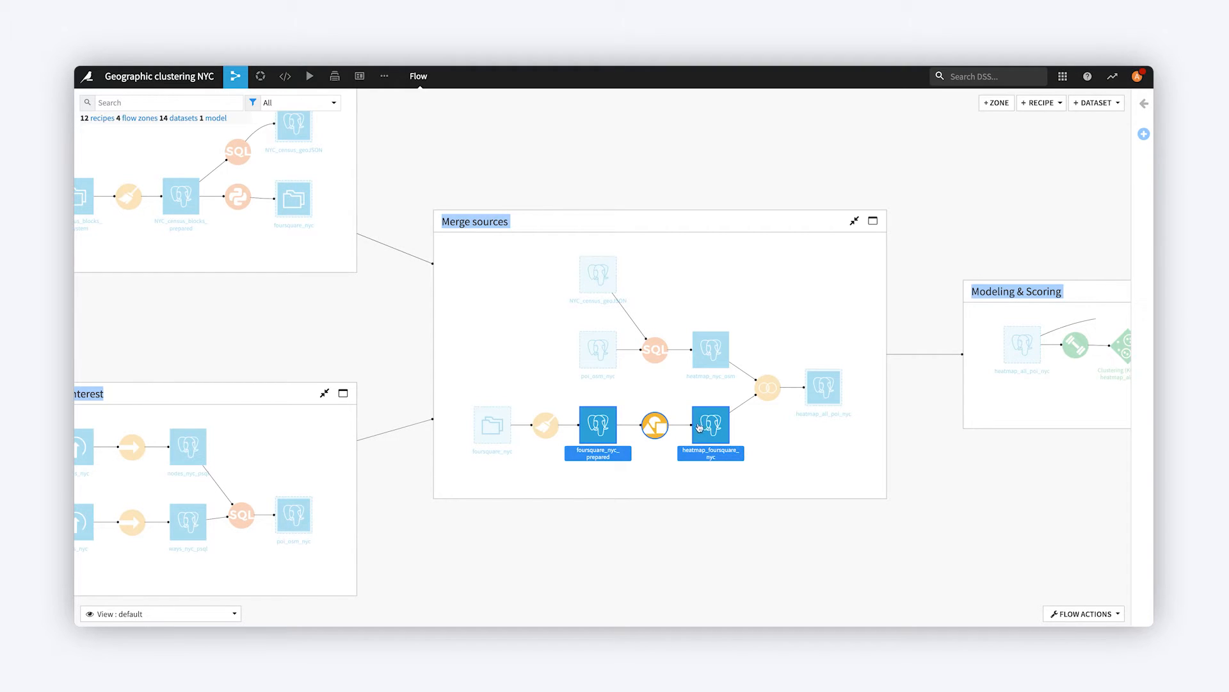
pyautogui.keyDown('ctrl'); pyautogui.click(544, 427); pyautogui.keyUp('ctrl')
pyautogui.rightClick(700, 432)
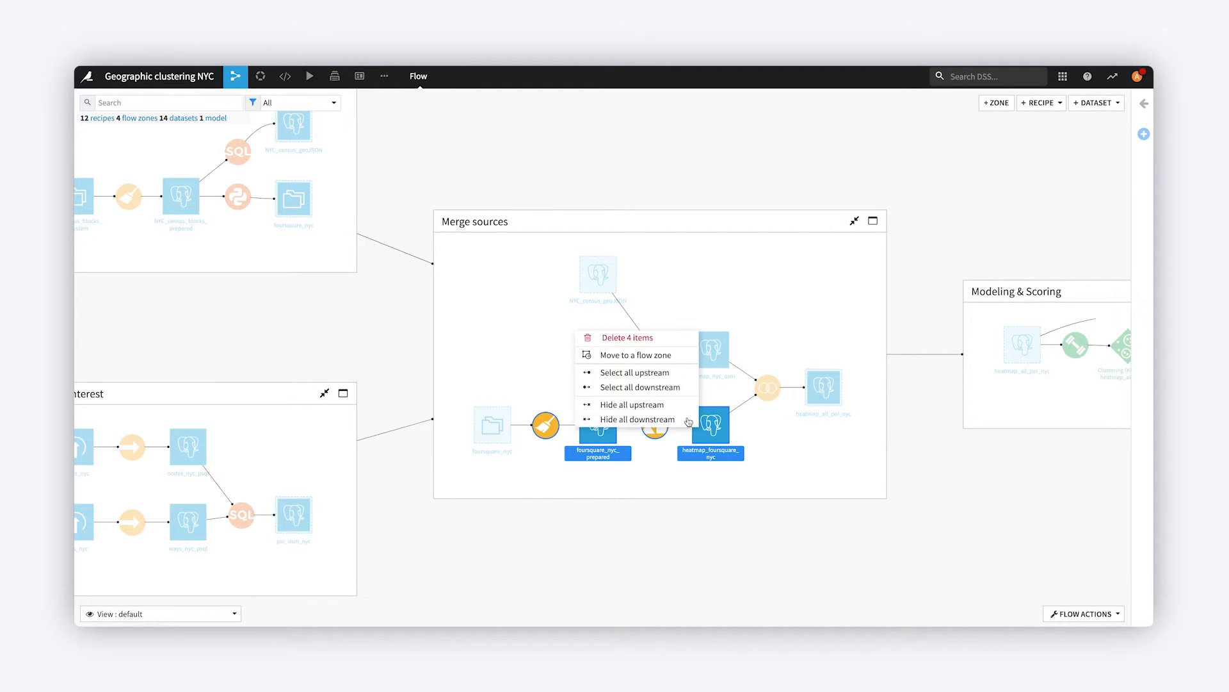
pyautogui.click(652, 354)
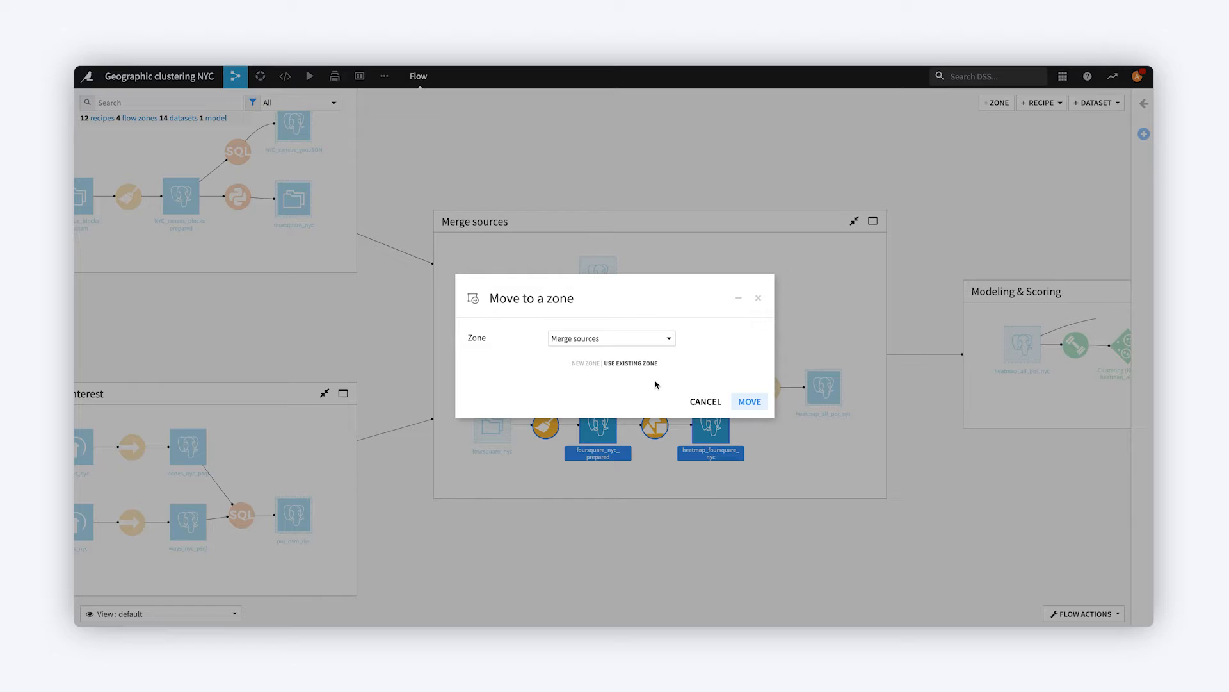
pyautogui.click(653, 338)
pyautogui.click(587, 377)
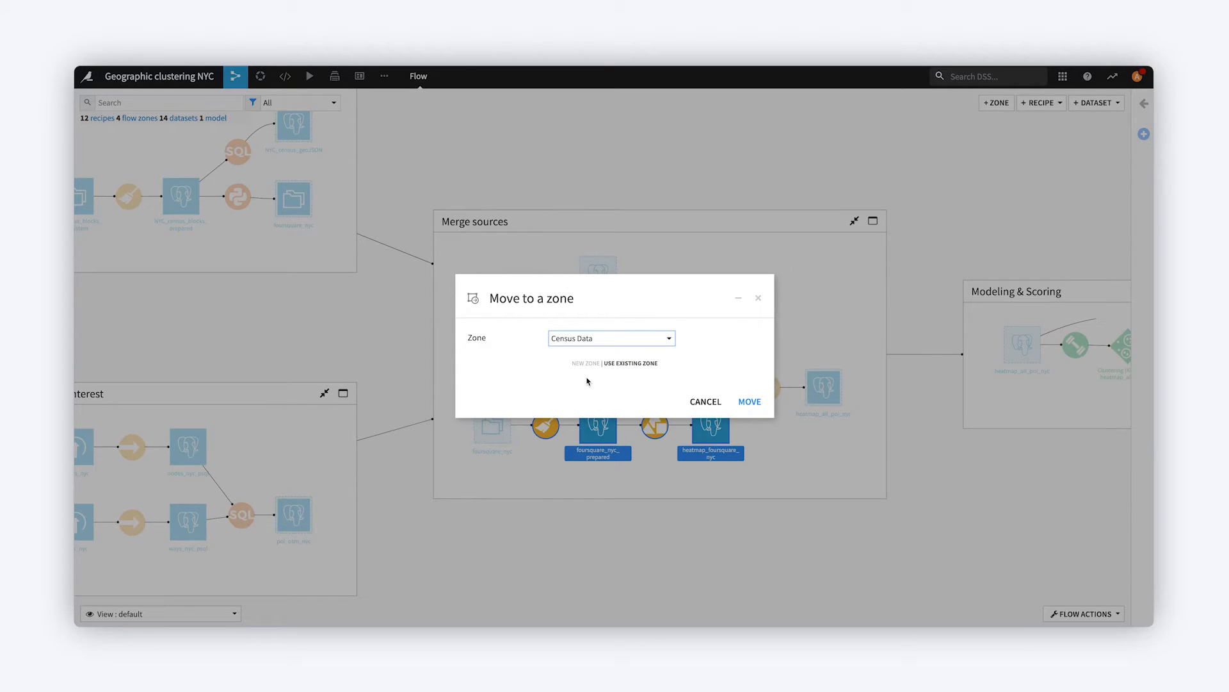
pyautogui.click(750, 402)
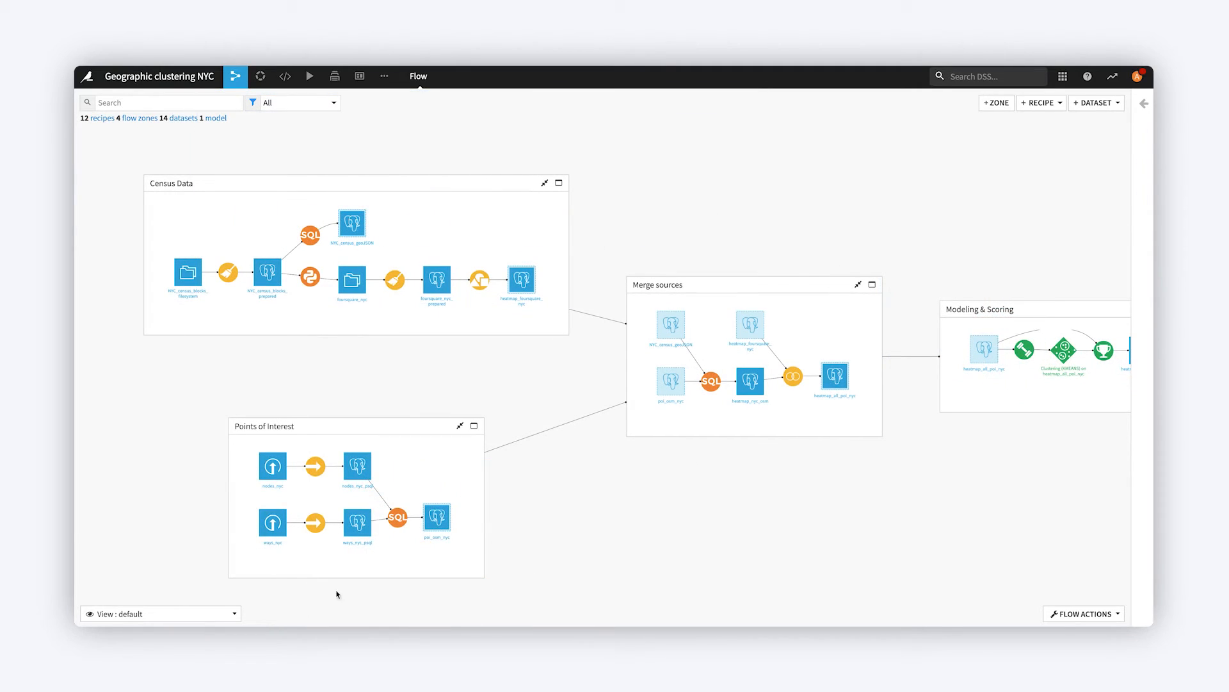
pyautogui.click(237, 613)
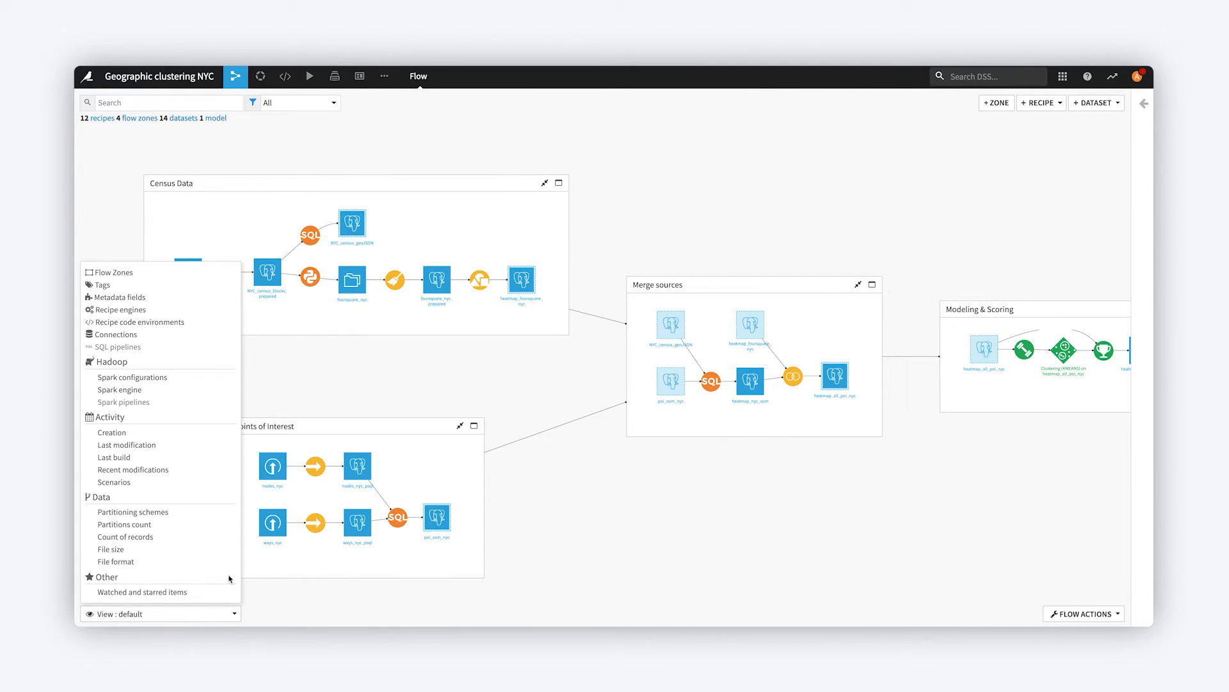
pyautogui.click(129, 274)
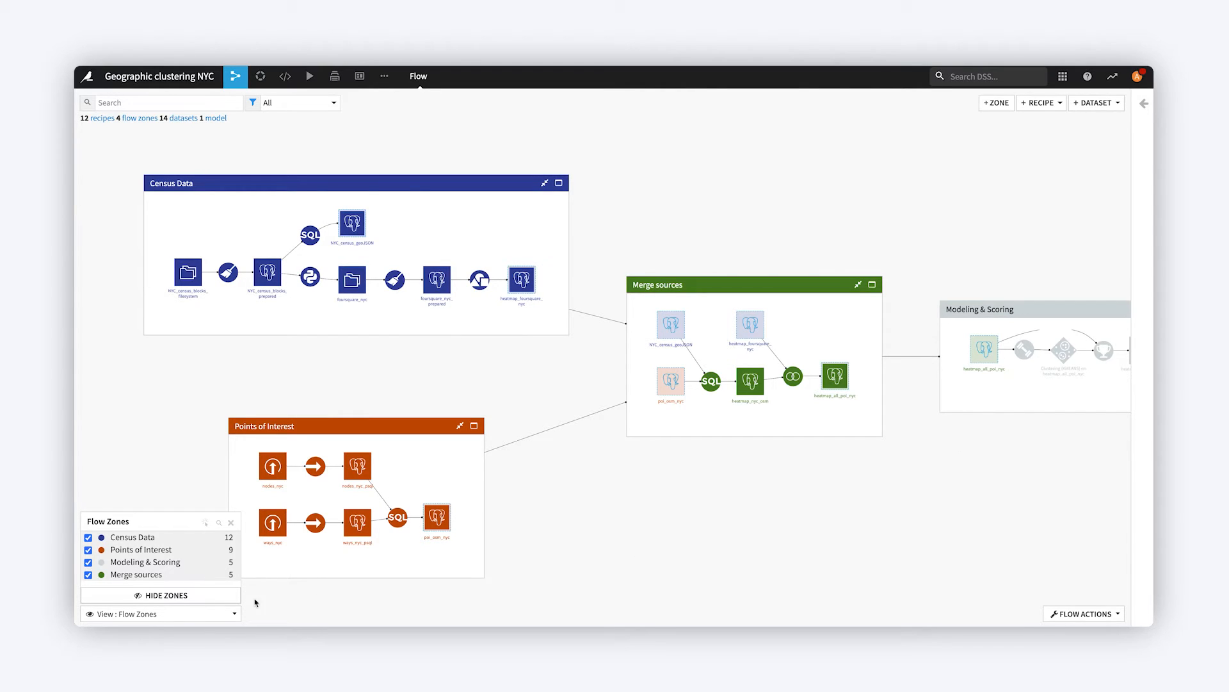
pyautogui.click(190, 596)
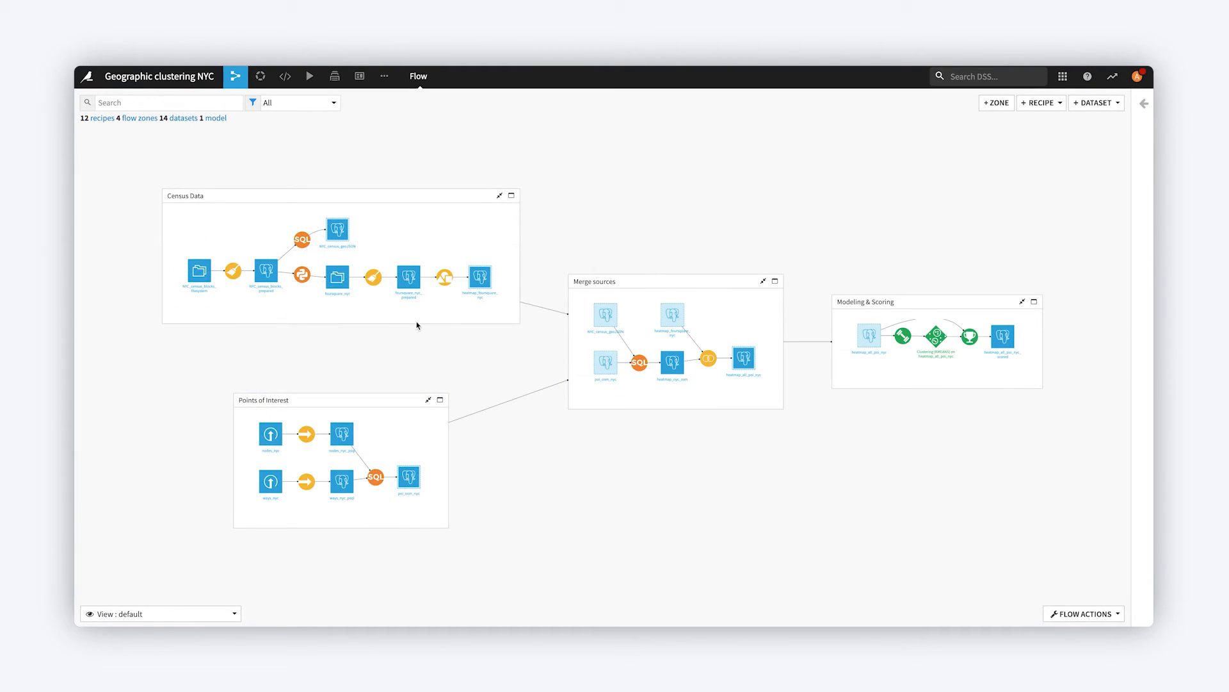
# Collapse all four zones, then expand Merge sources and select heatmap_all_poi_nyc.
pyautogui.rightClick(713, 282)
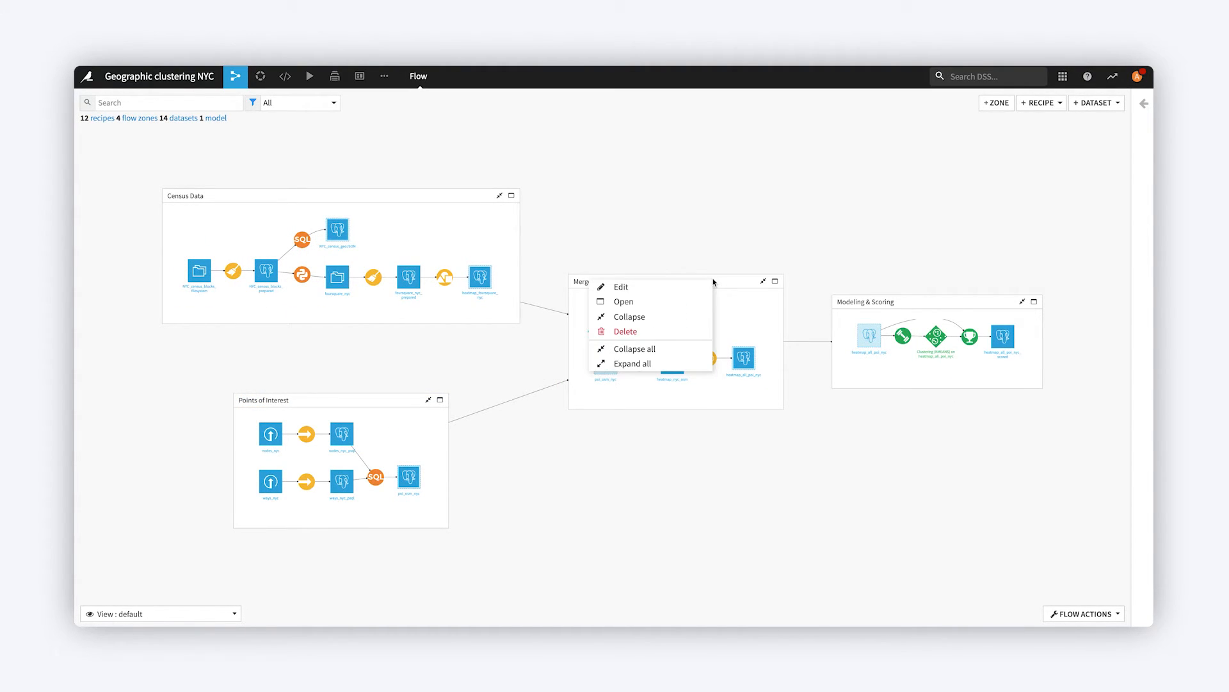
pyautogui.click(667, 353)
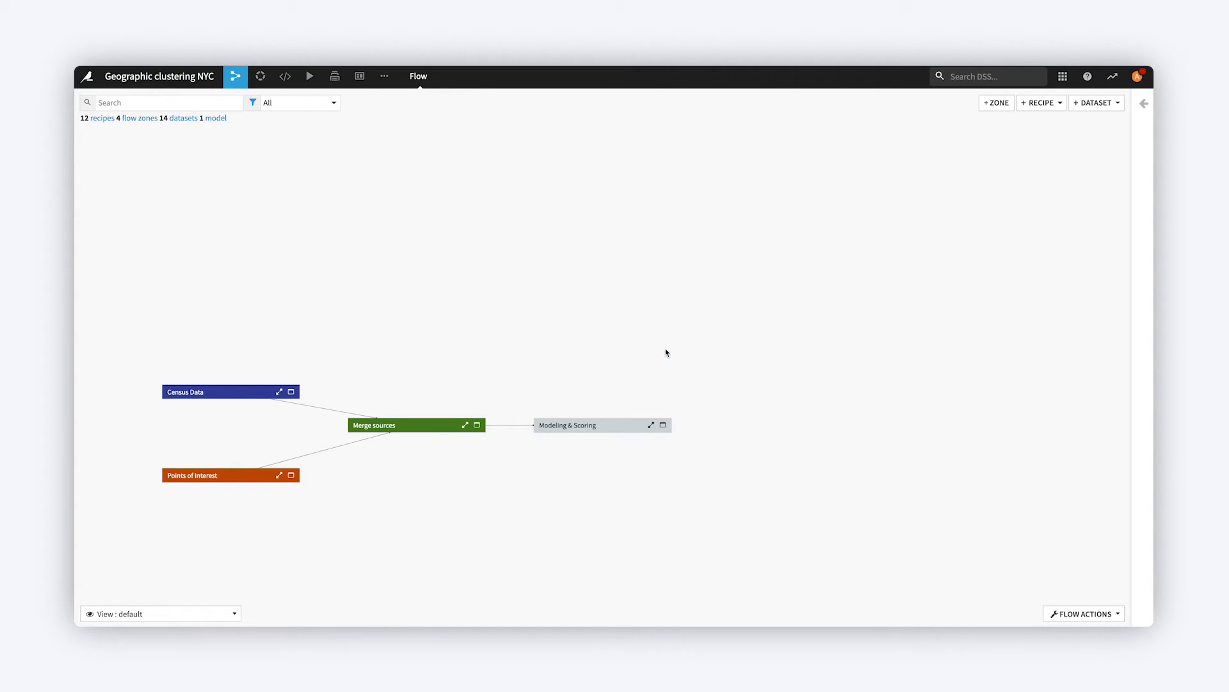
pyautogui.moveTo(536, 377); pyautogui.dragTo(737, 254)
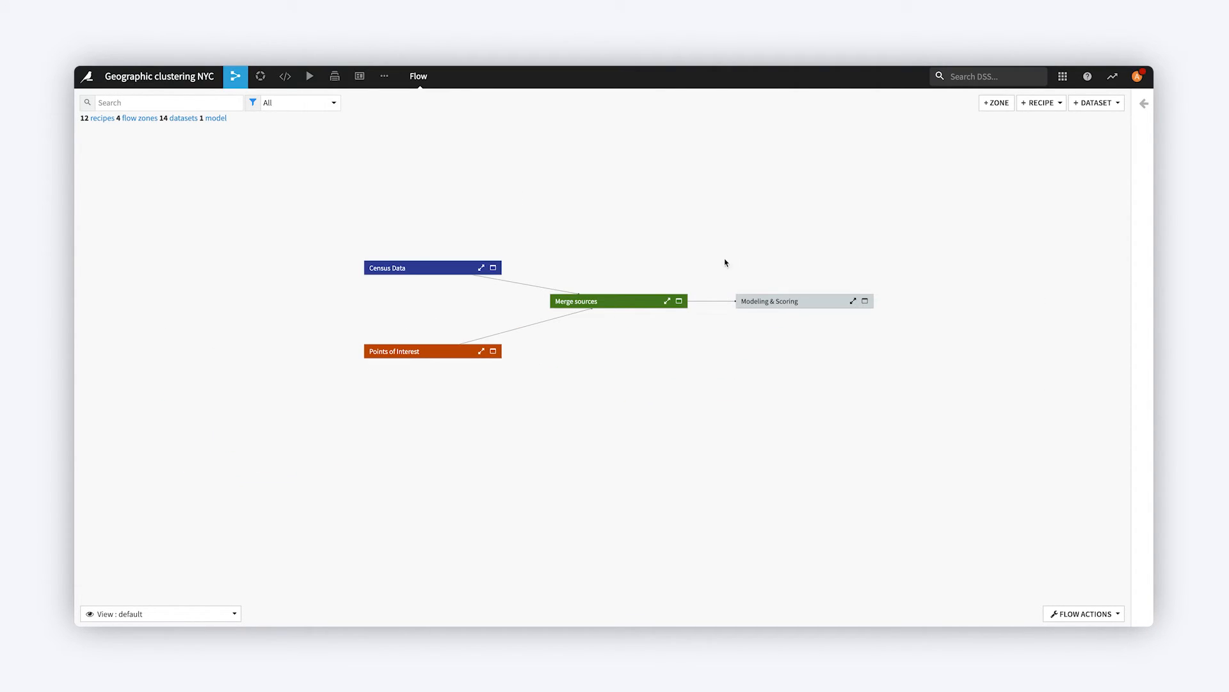
pyautogui.click(667, 302)
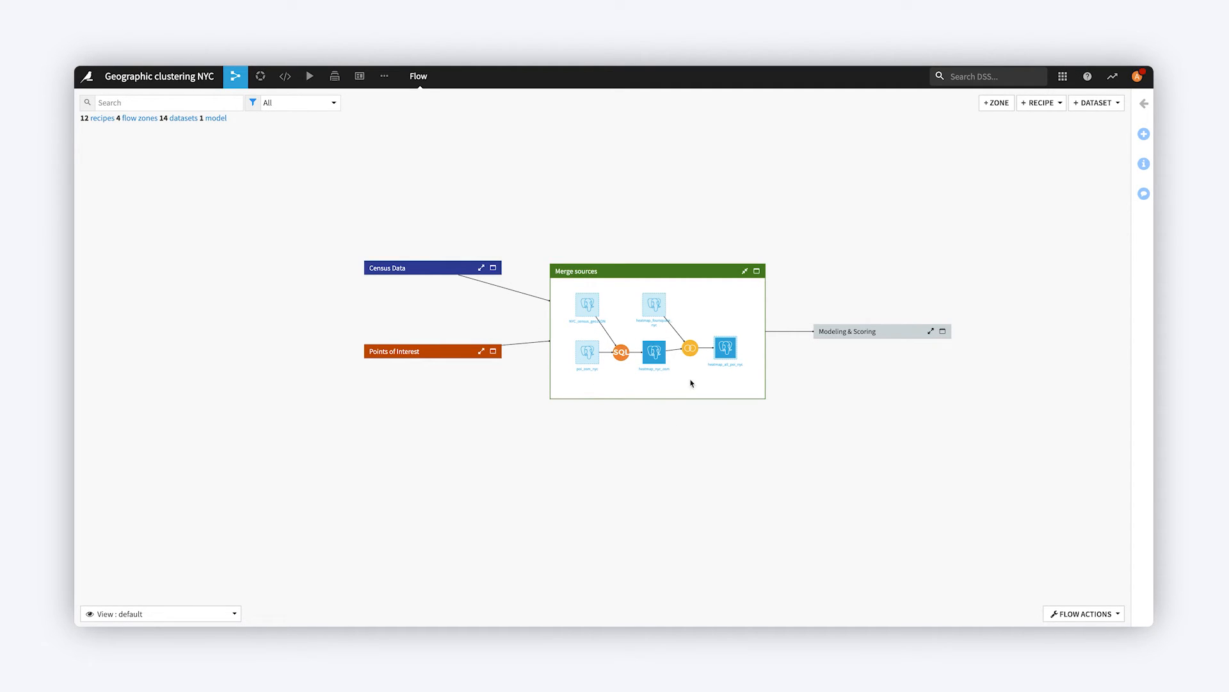
pyautogui.click(730, 351)
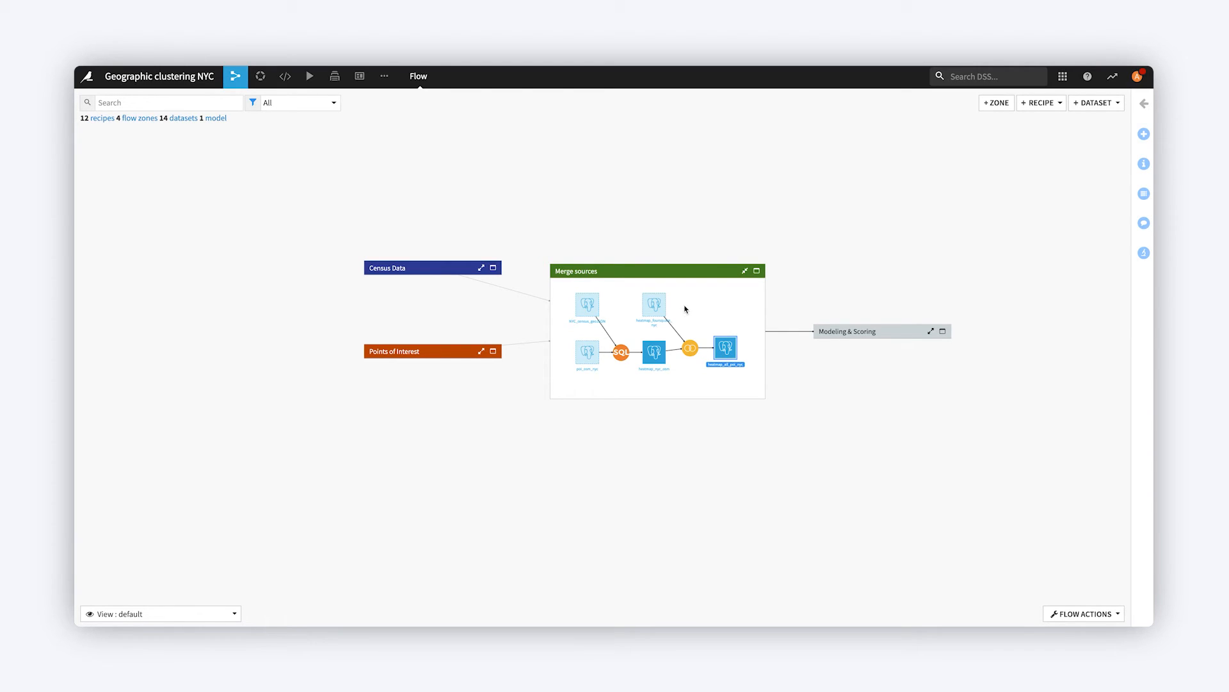
# Share heatmap_all_poi_nyc into a new yellow zone named Experimental.
pyautogui.rightClick(727, 353)
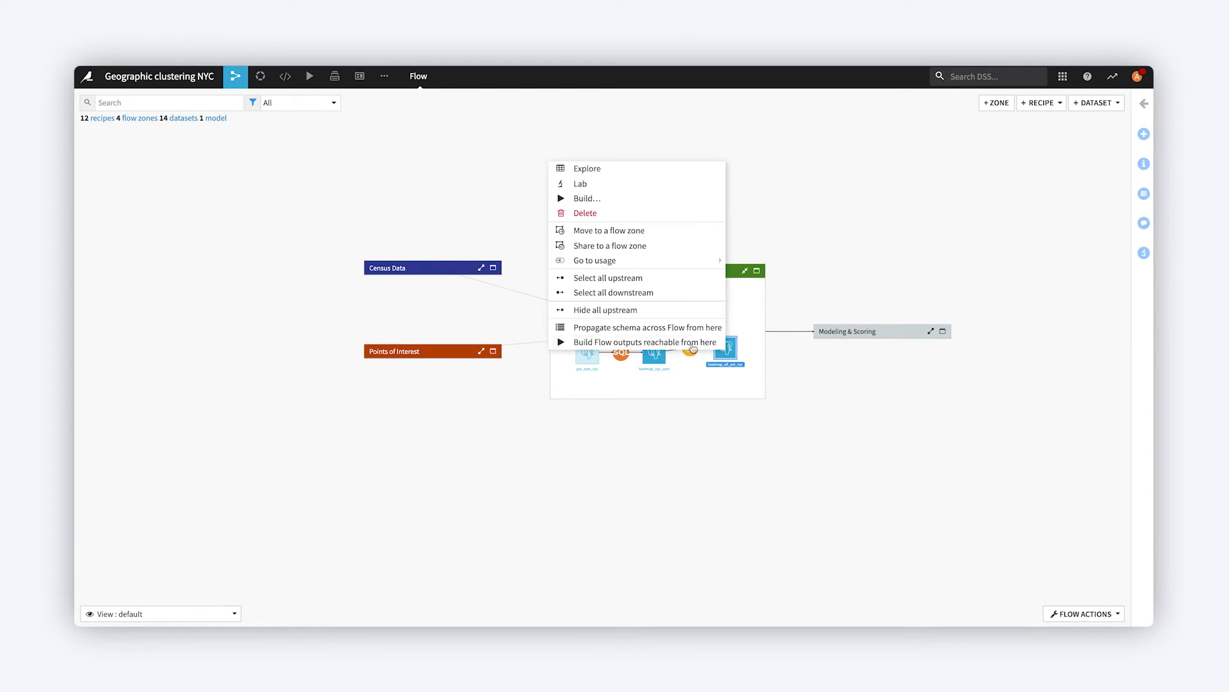
pyautogui.click(610, 247)
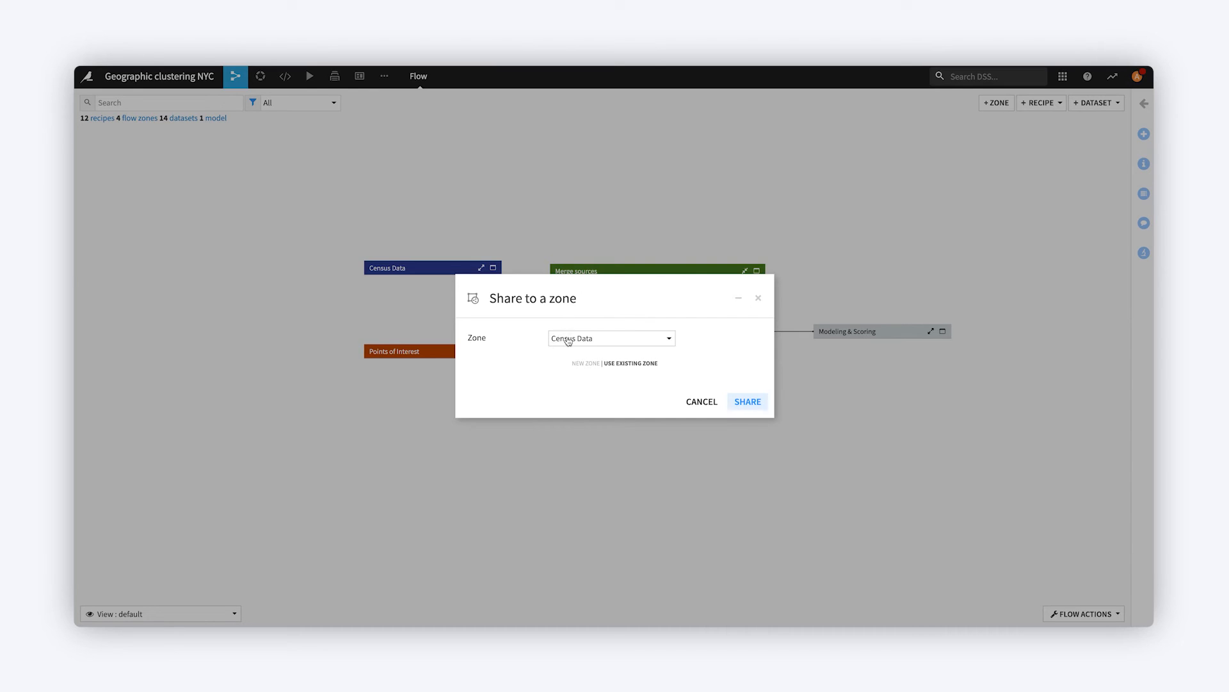
pyautogui.click(582, 362)
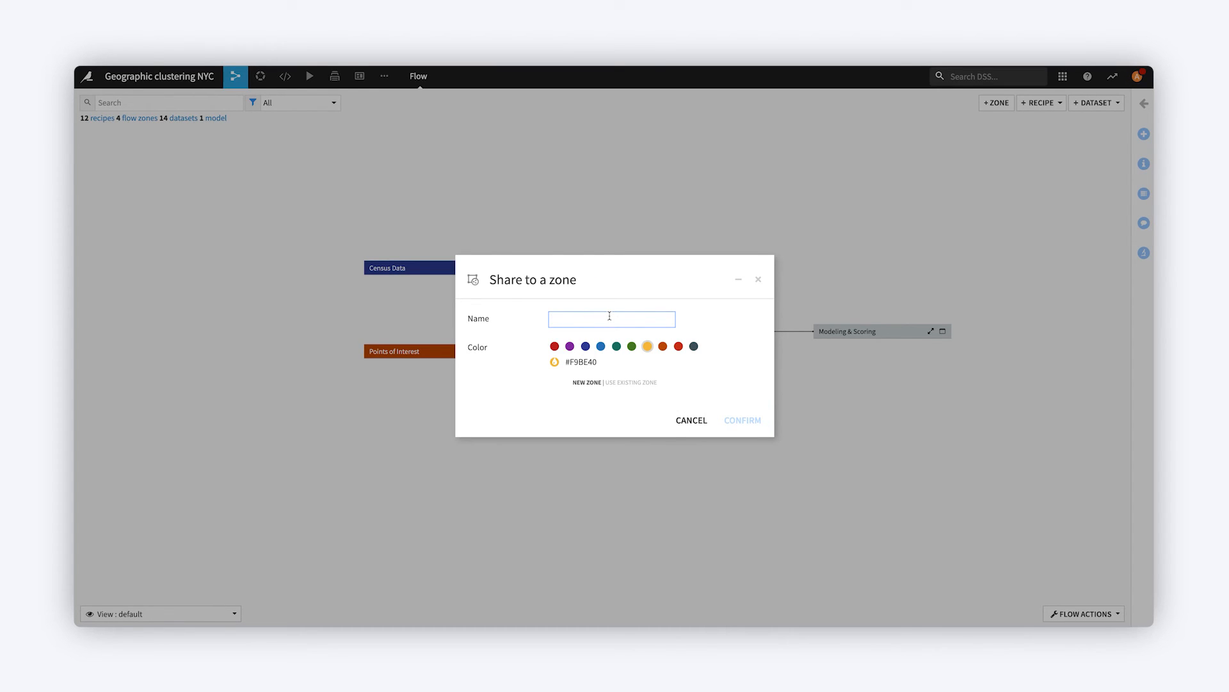
pyautogui.write('Experim')
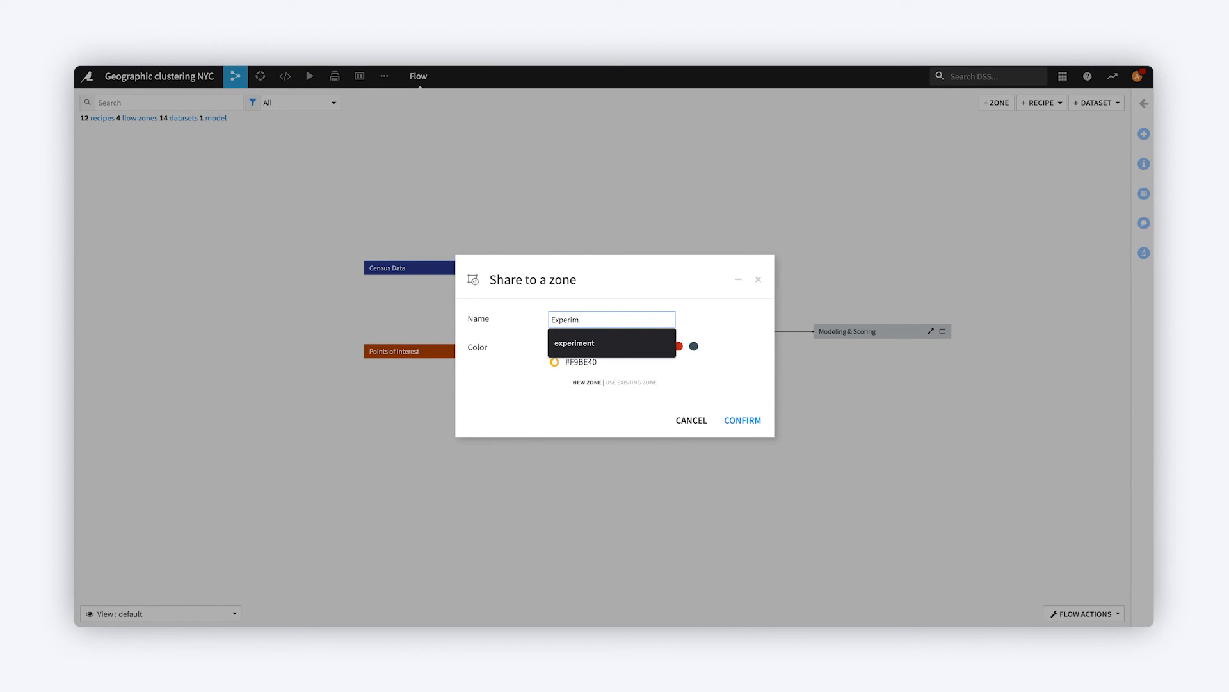
pyautogui.write('ental')
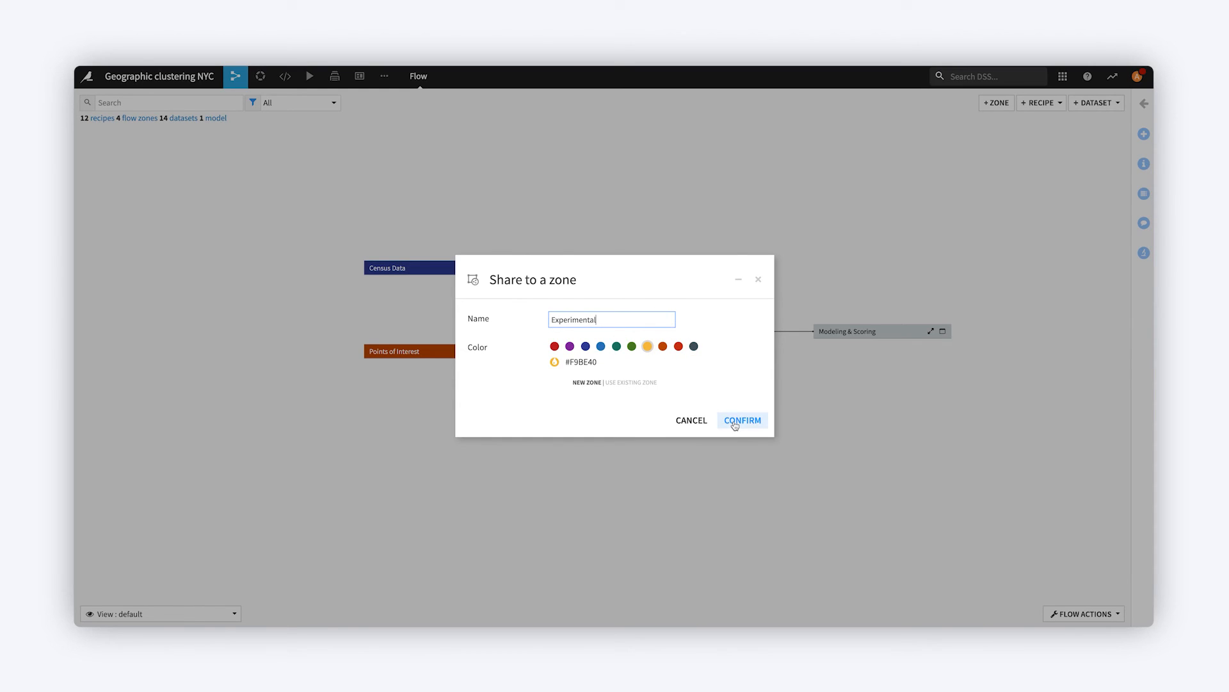
pyautogui.click(736, 420)
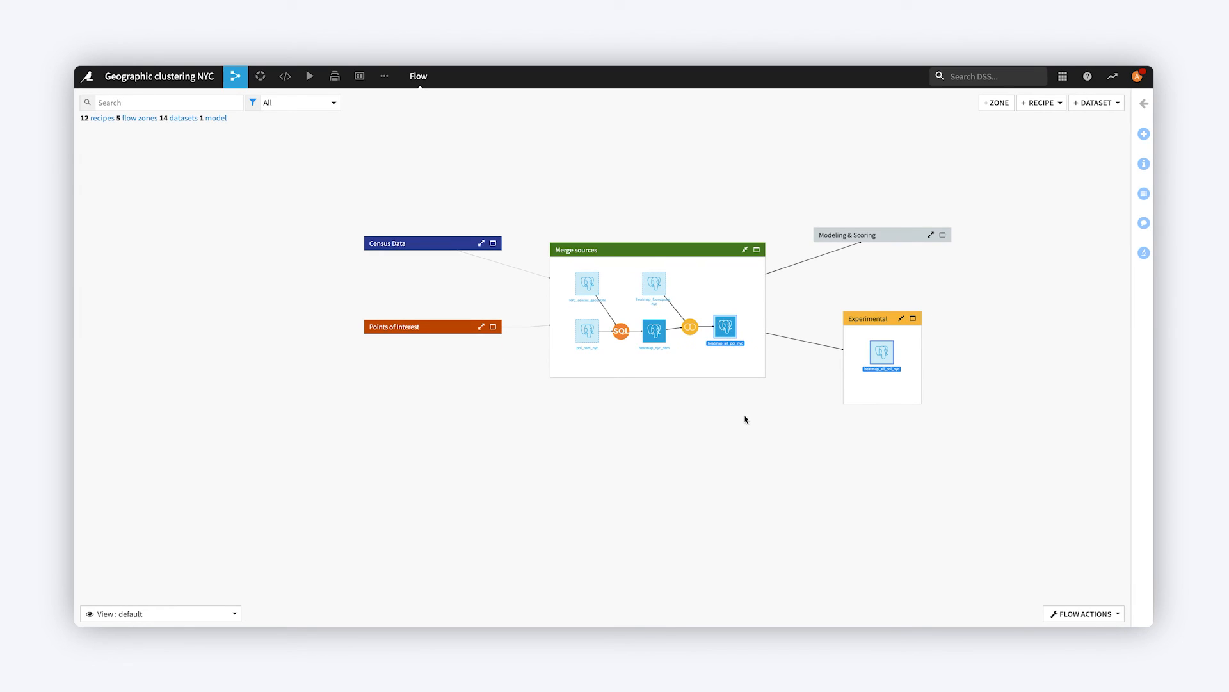